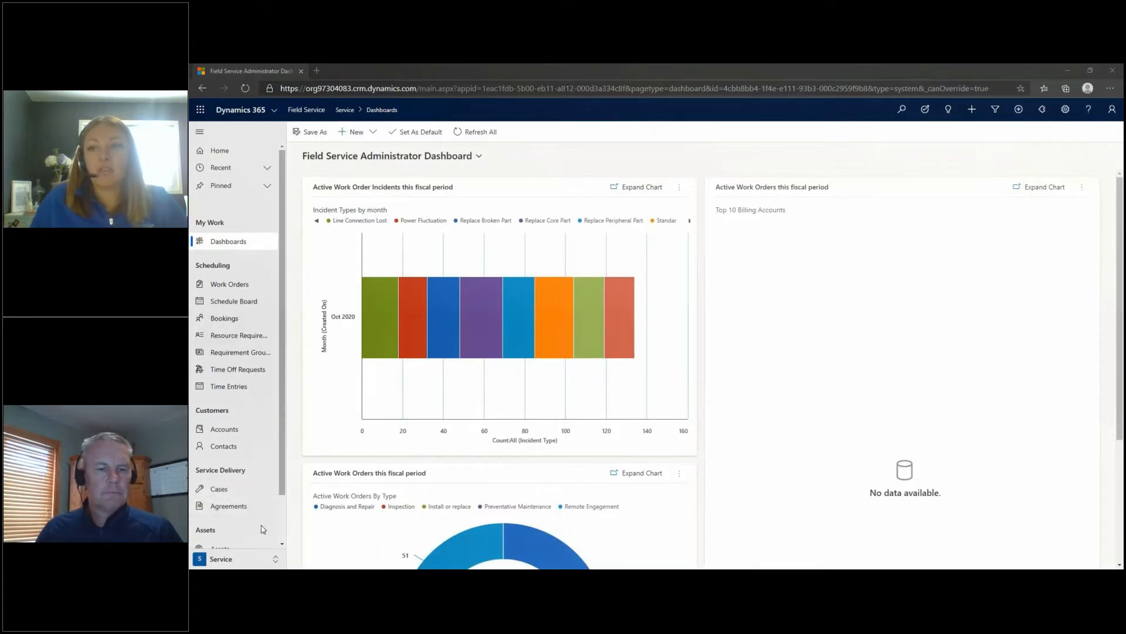
- Switch to the Resources area and start a new bookable resource record
{"action": "left_click", "coordinate": [275, 561]}
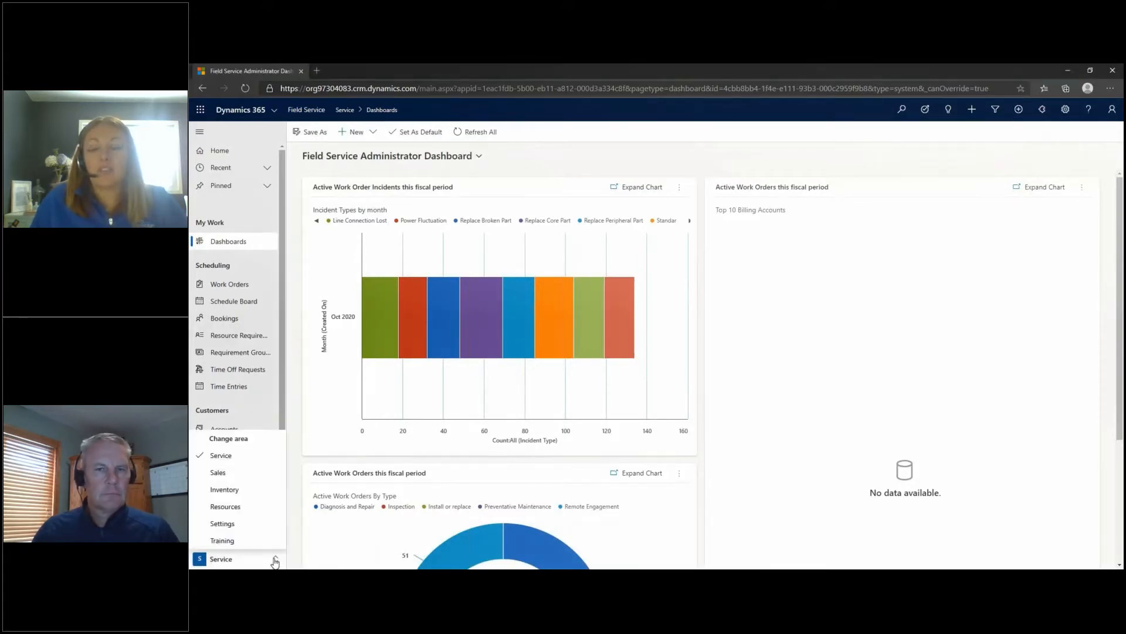
{"action": "left_click", "coordinate": [274, 507]}
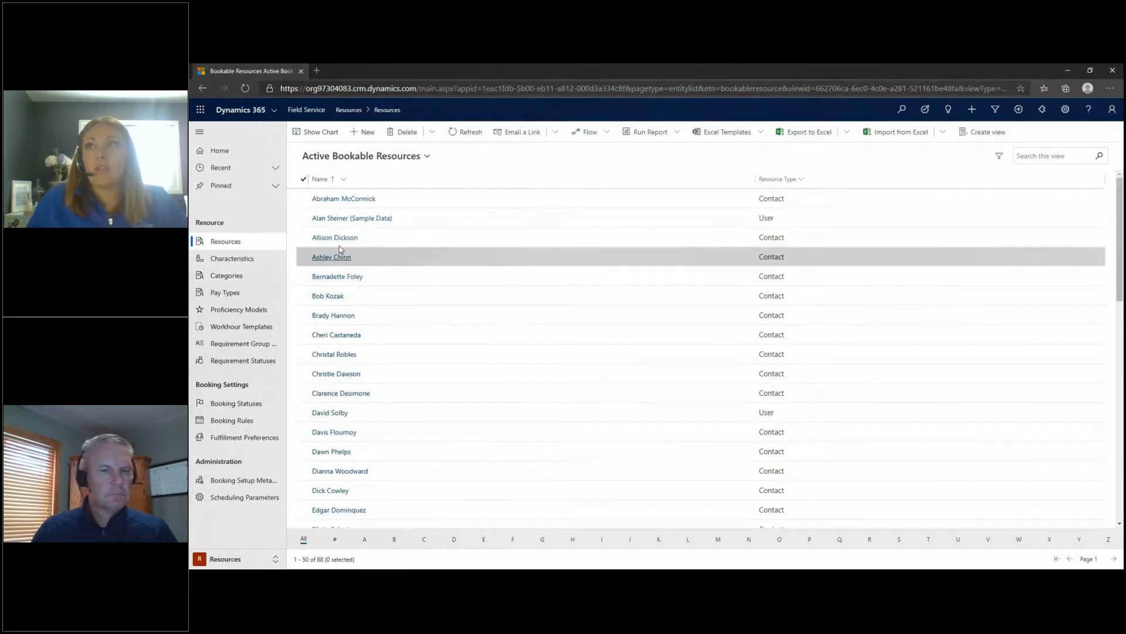
{"action": "left_click", "coordinate": [368, 132]}
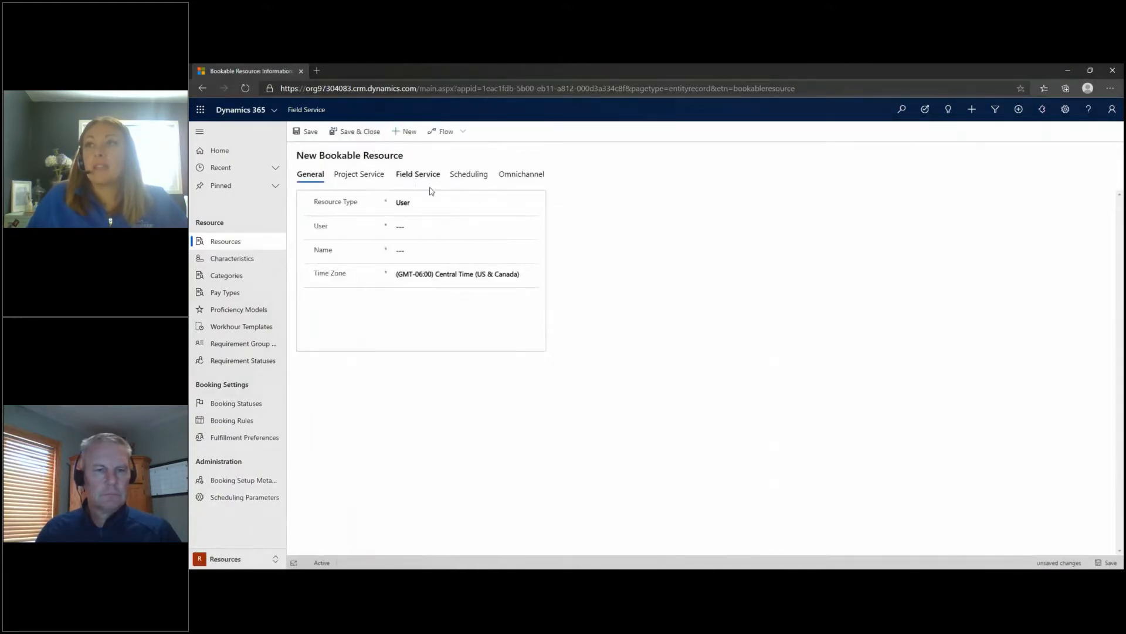
- Keep the resource type as User, look up the technician's user account by first name, and save the bookable resource
{"action": "left_click", "coordinate": [531, 206]}
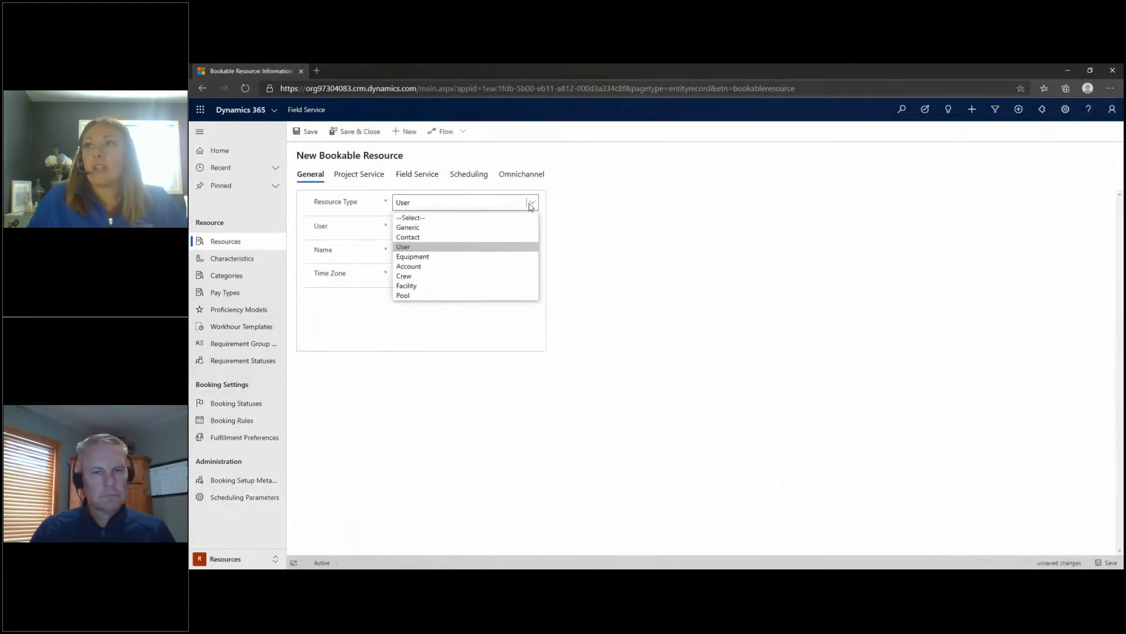
{"action": "left_click", "coordinate": [531, 251]}
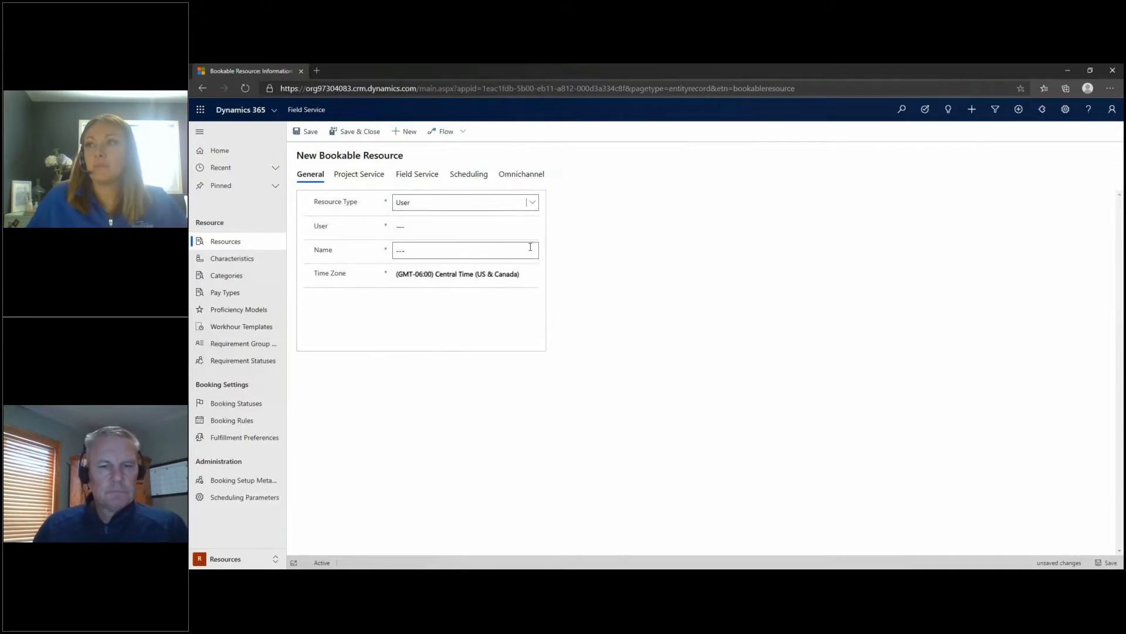
{"action": "left_click", "coordinate": [497, 227]}
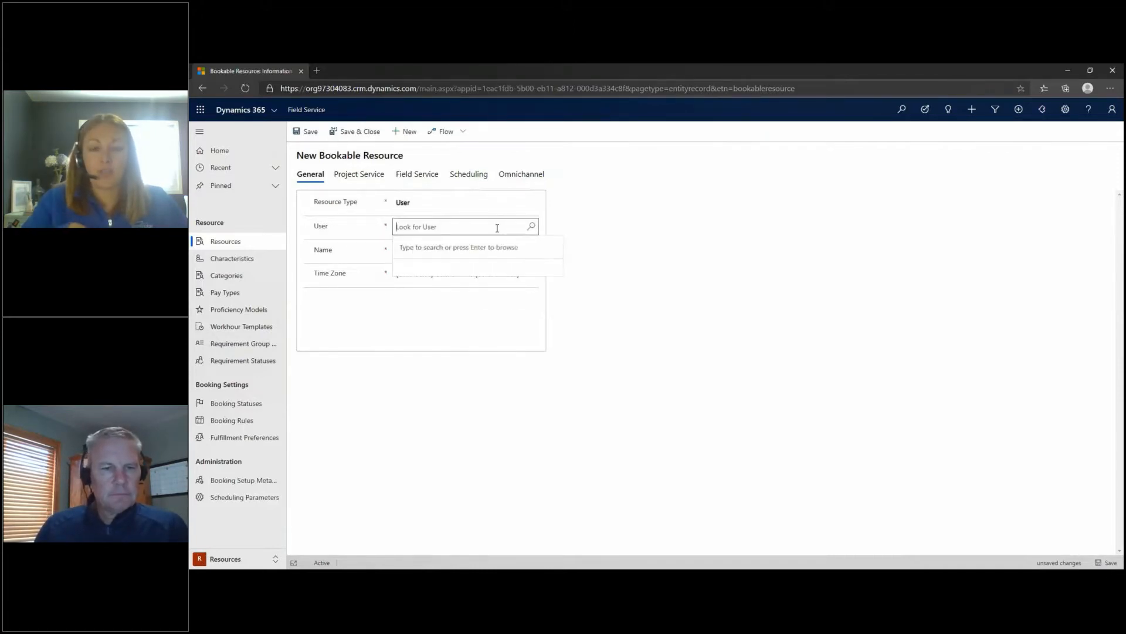
{"action": "type", "text": "carlos"}
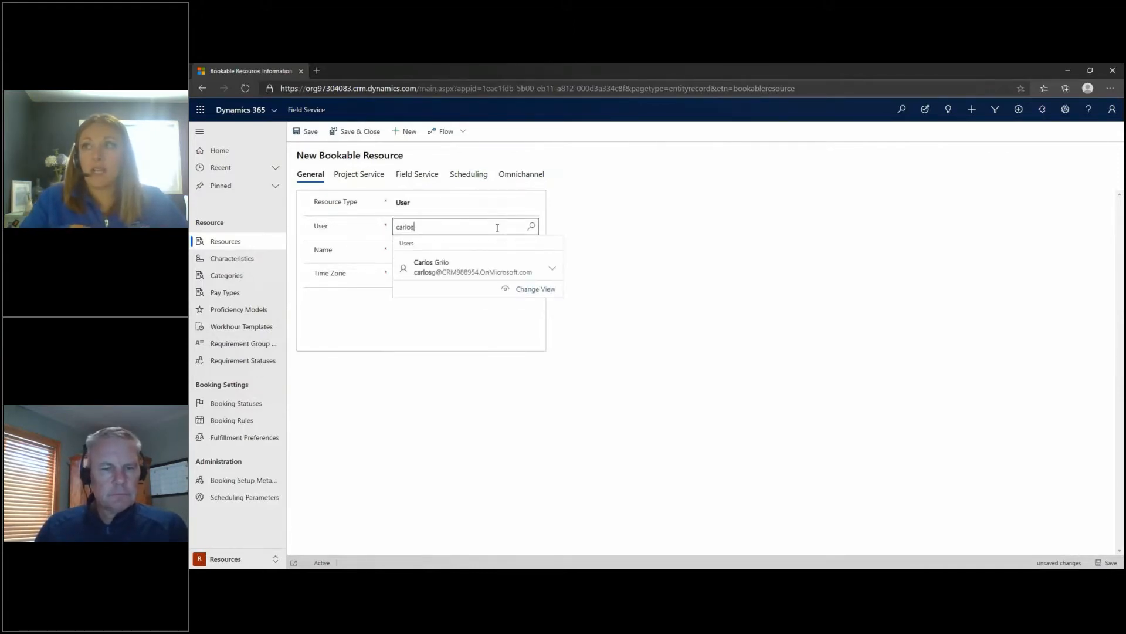
{"action": "left_click", "coordinate": [483, 265]}
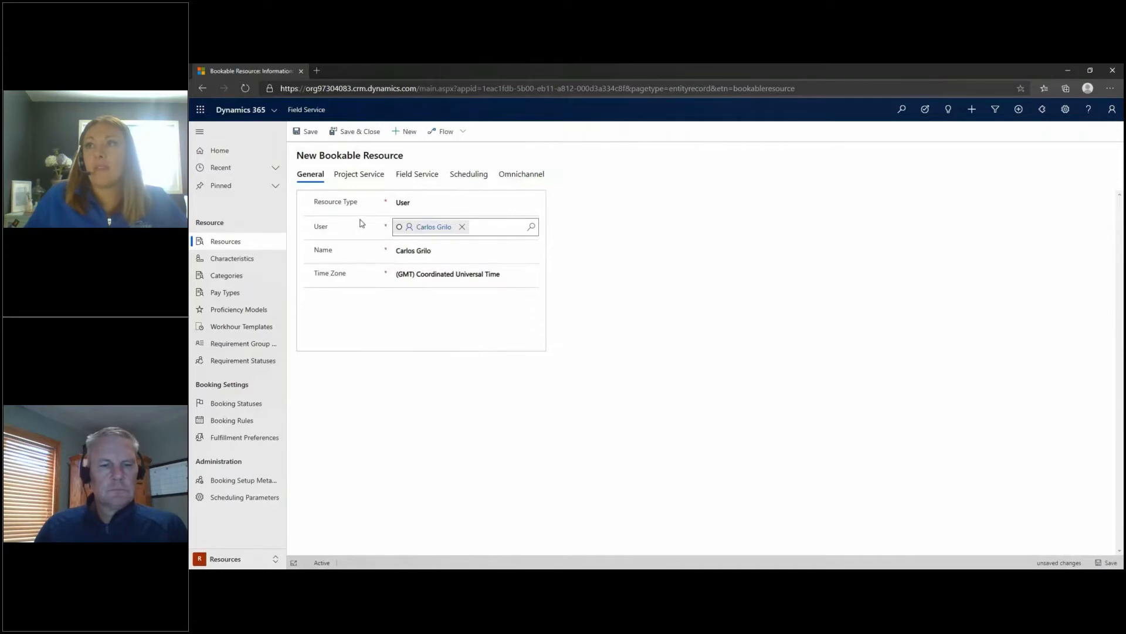
{"action": "left_click", "coordinate": [310, 132]}
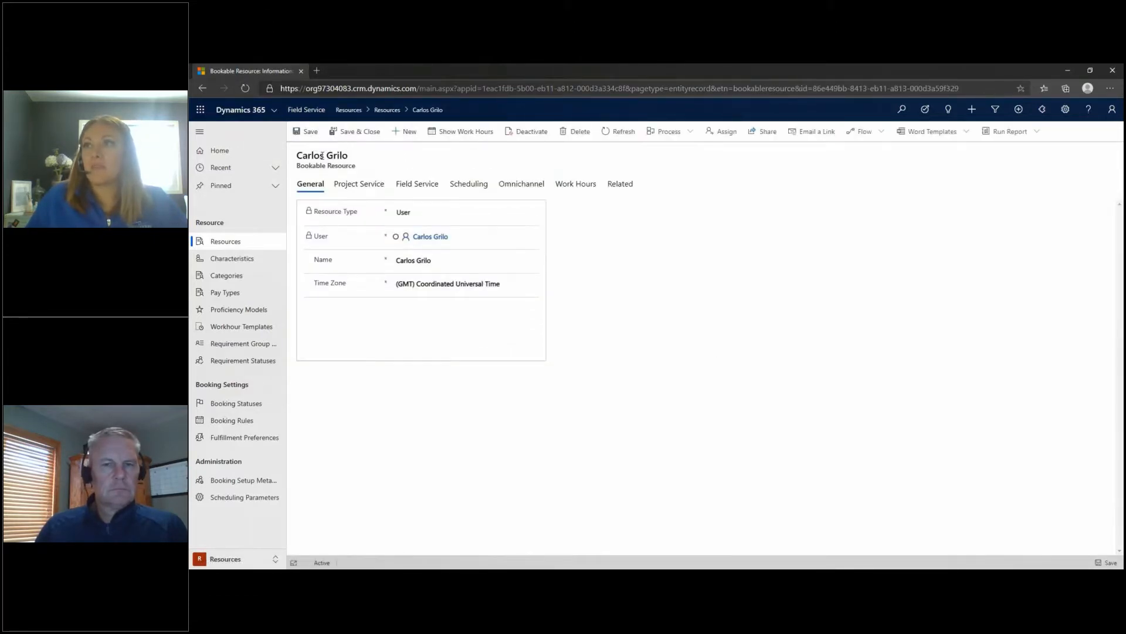
- Add the HVAC Technician skill with a Rock Star rating to the resource, saving it and starting another skill entry
{"action": "left_click", "coordinate": [372, 190]}
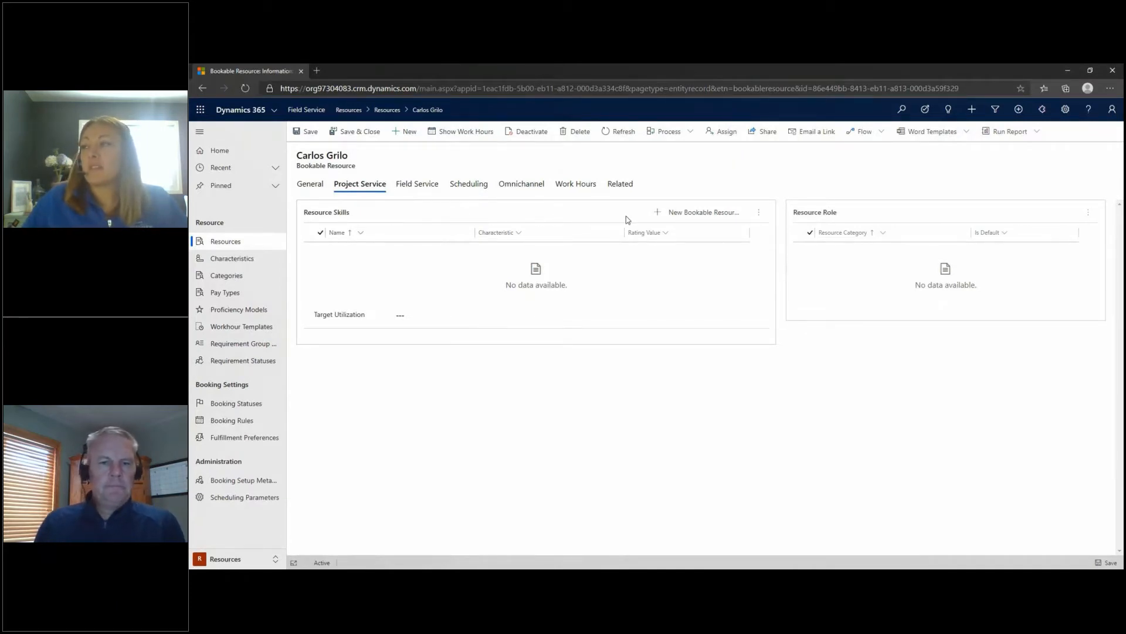
{"action": "left_click", "coordinate": [681, 217]}
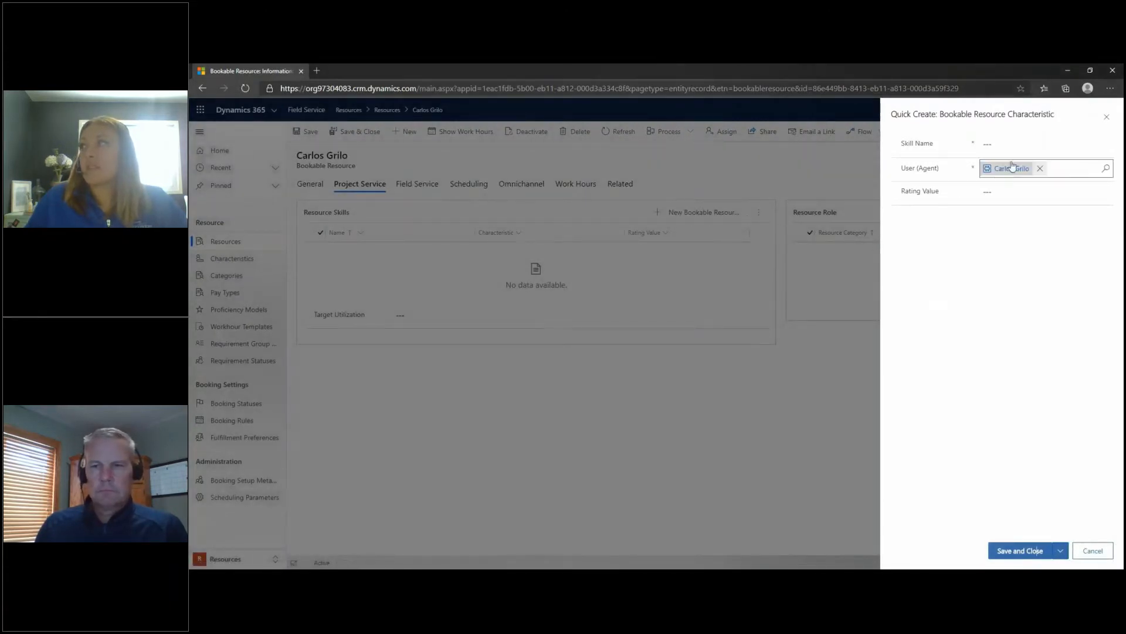
{"action": "left_click", "coordinate": [1019, 144]}
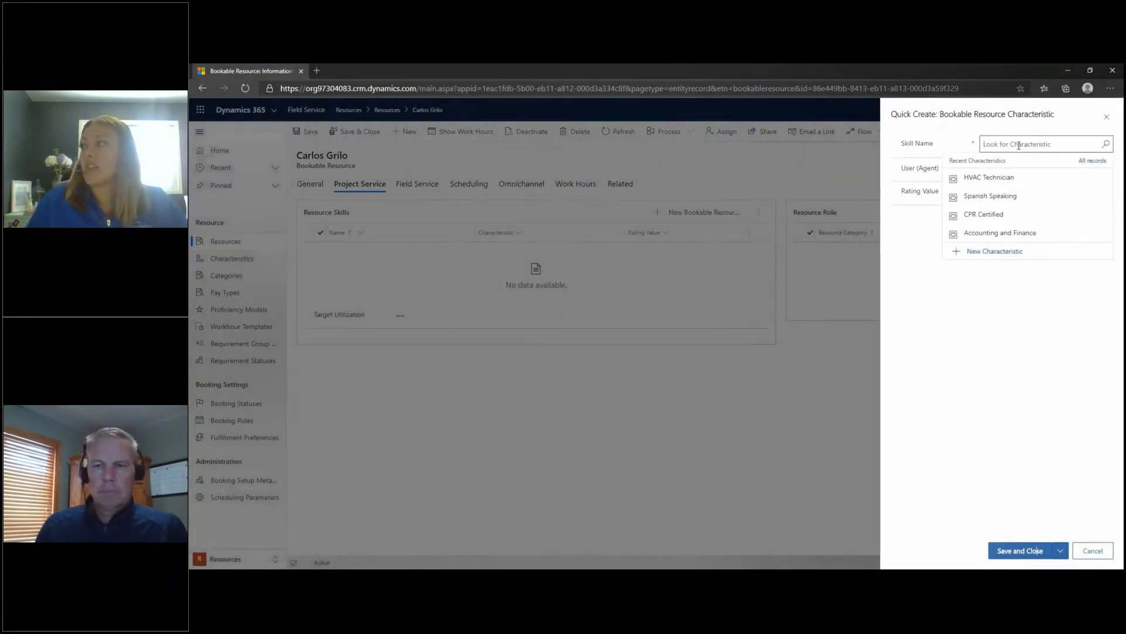
{"action": "left_click", "coordinate": [1021, 183]}
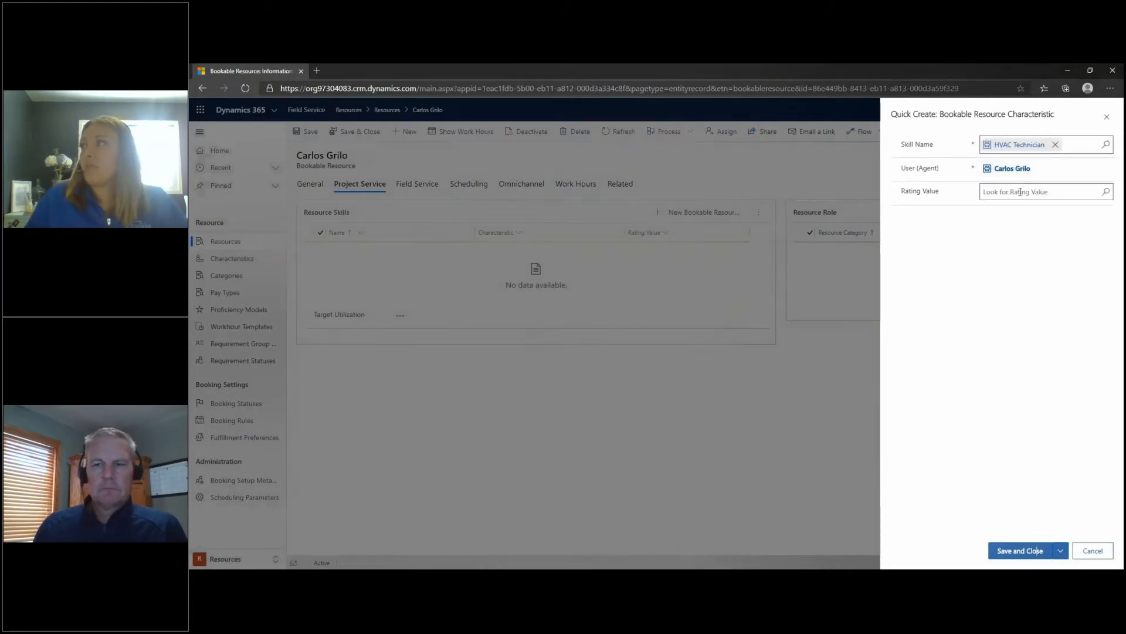
{"action": "left_click", "coordinate": [1107, 193]}
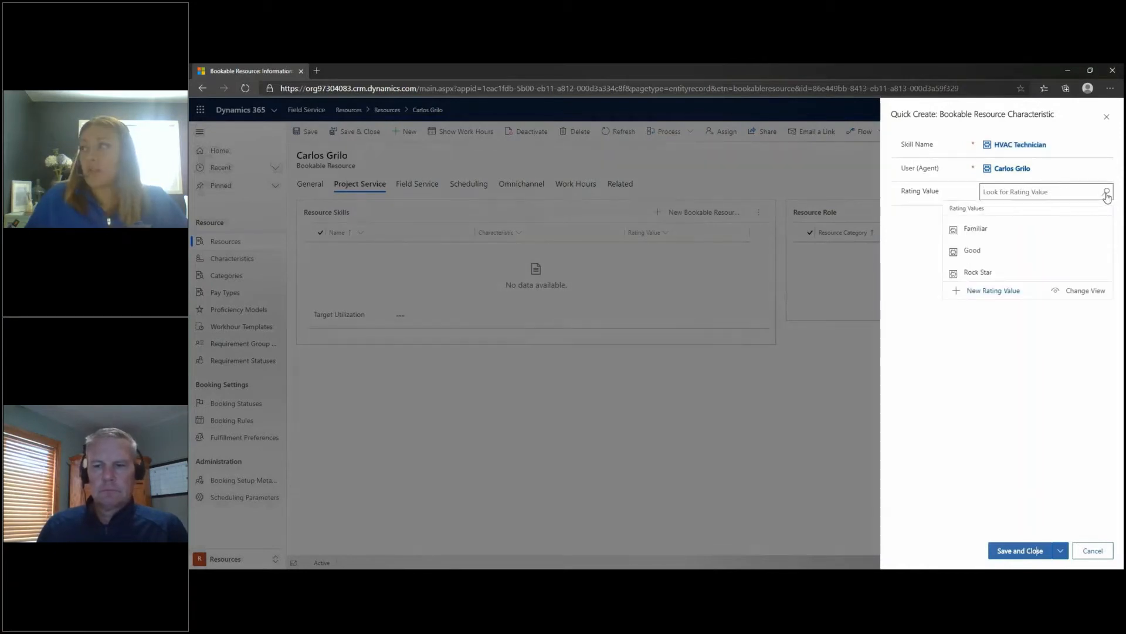
{"action": "left_click", "coordinate": [1038, 274]}
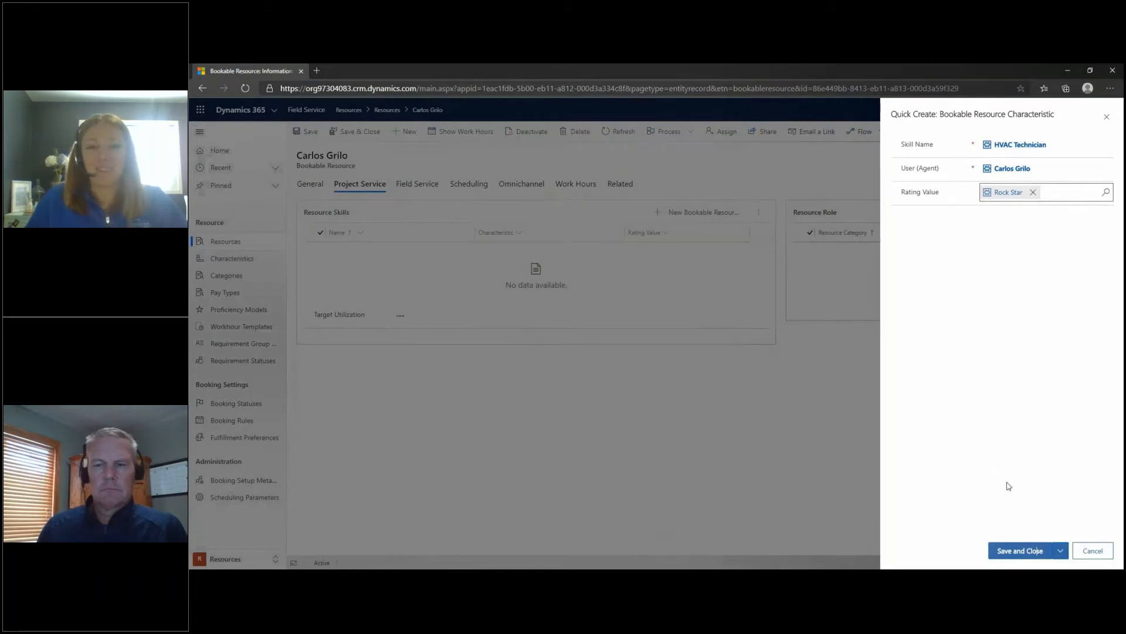
{"action": "left_click", "coordinate": [1062, 551]}
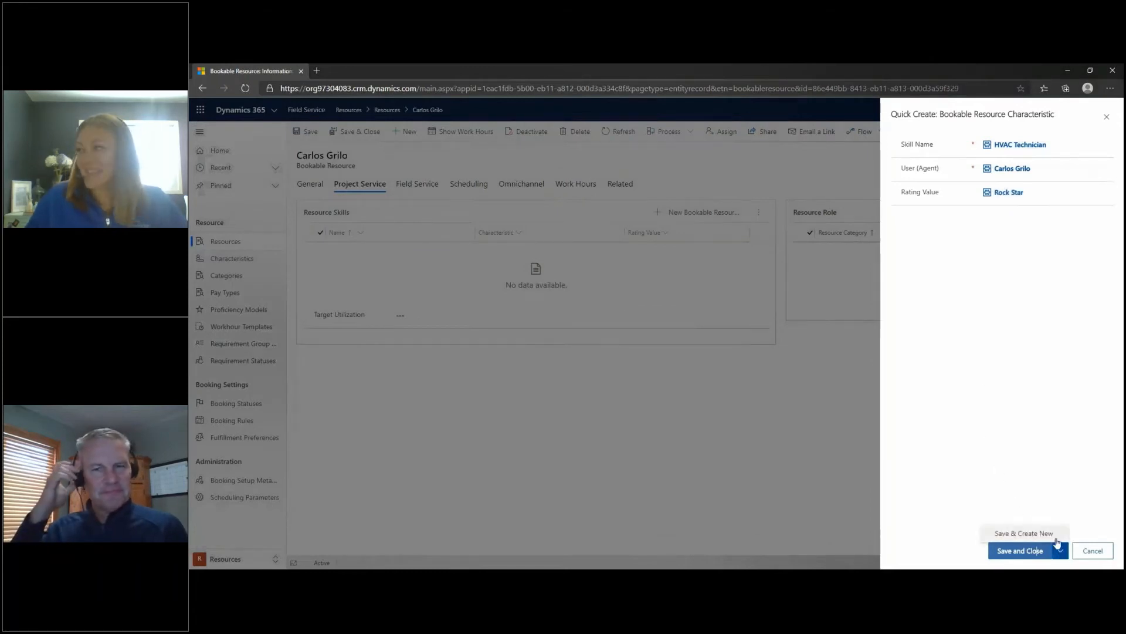
{"action": "left_click", "coordinate": [1055, 533]}
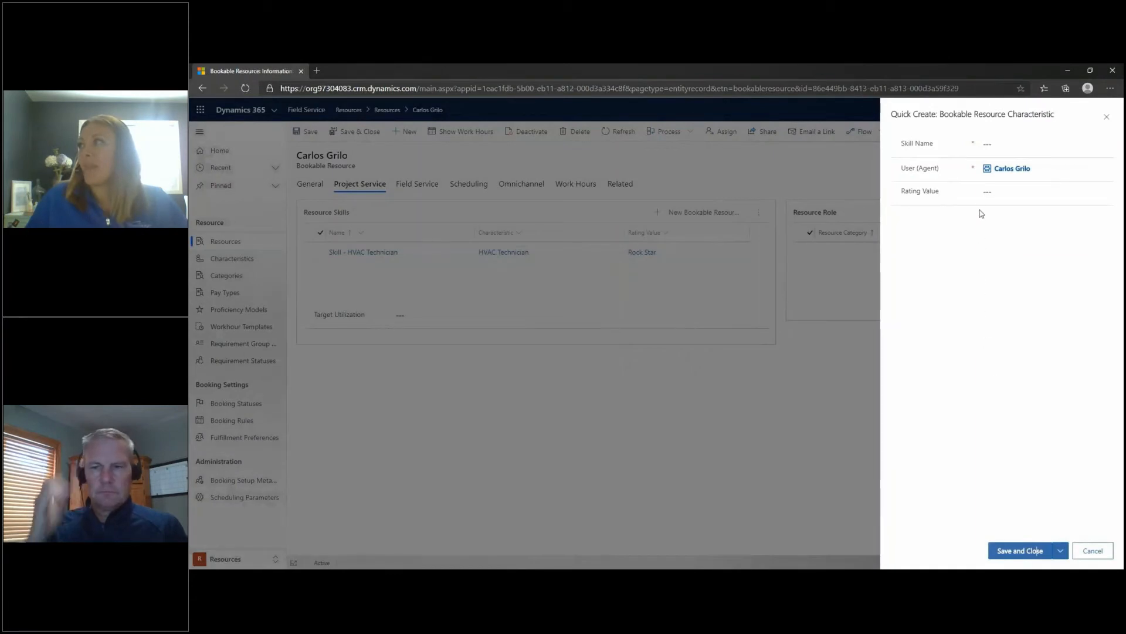
- Add the Spanish Speaking skill with a Rock Star rating to the resource and save it
{"action": "left_click", "coordinate": [990, 144]}
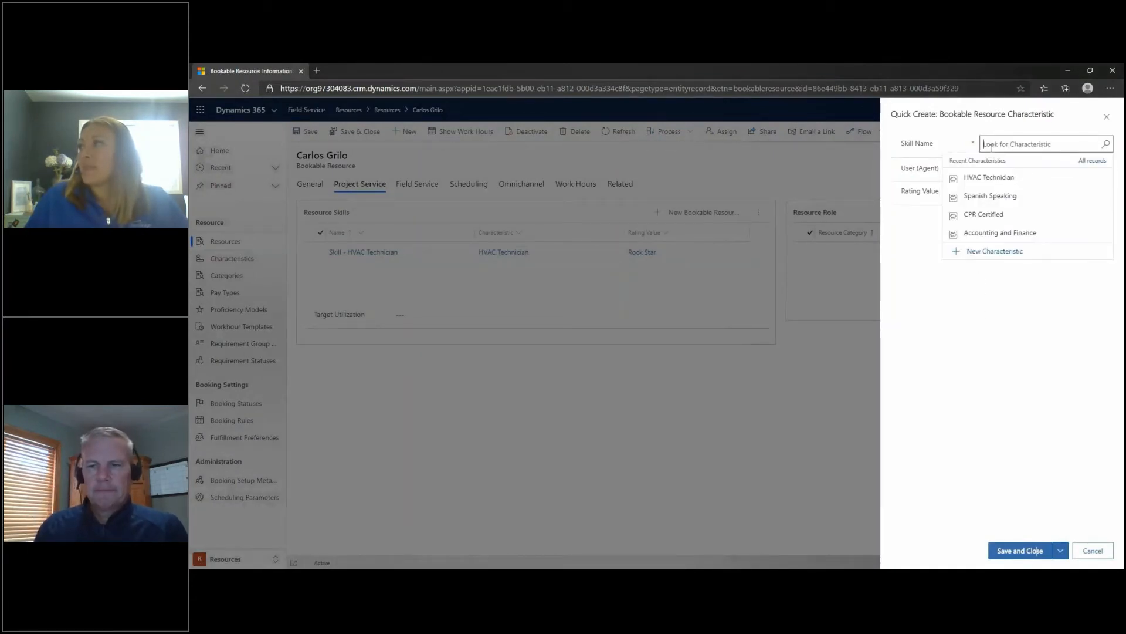
{"action": "type", "text": "span"}
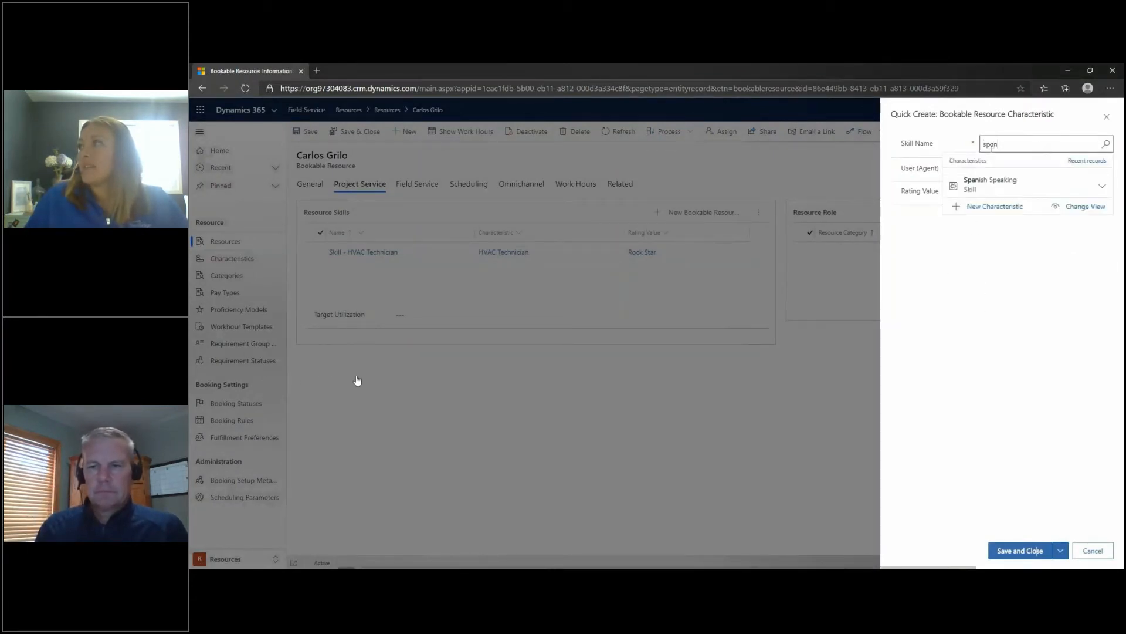
{"action": "left_click", "coordinate": [996, 184]}
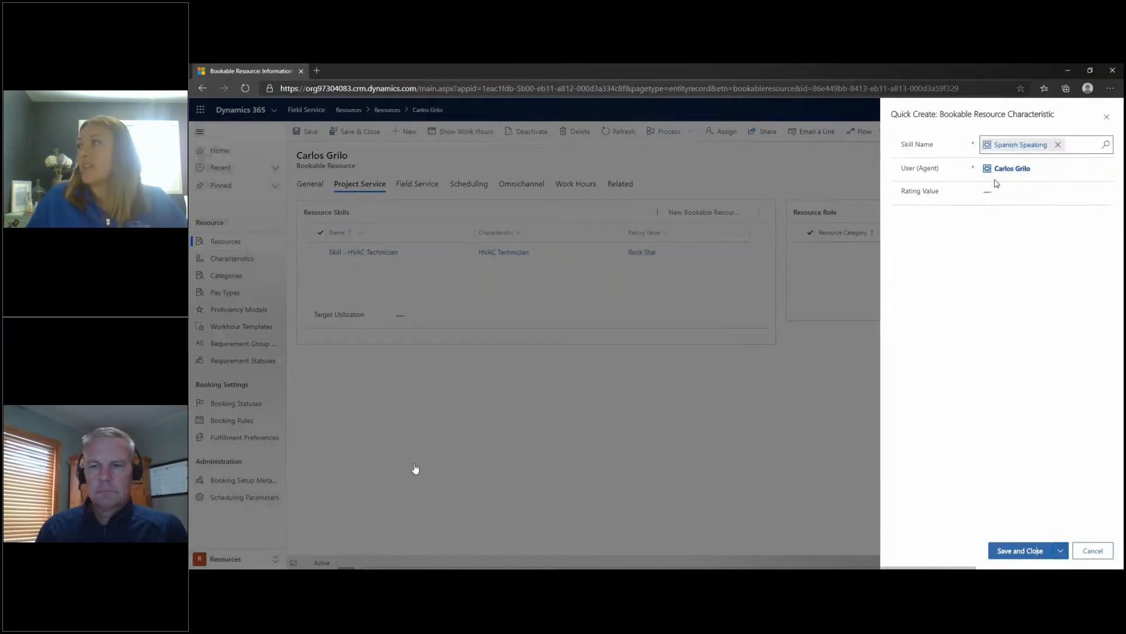
{"action": "left_click", "coordinate": [1105, 193]}
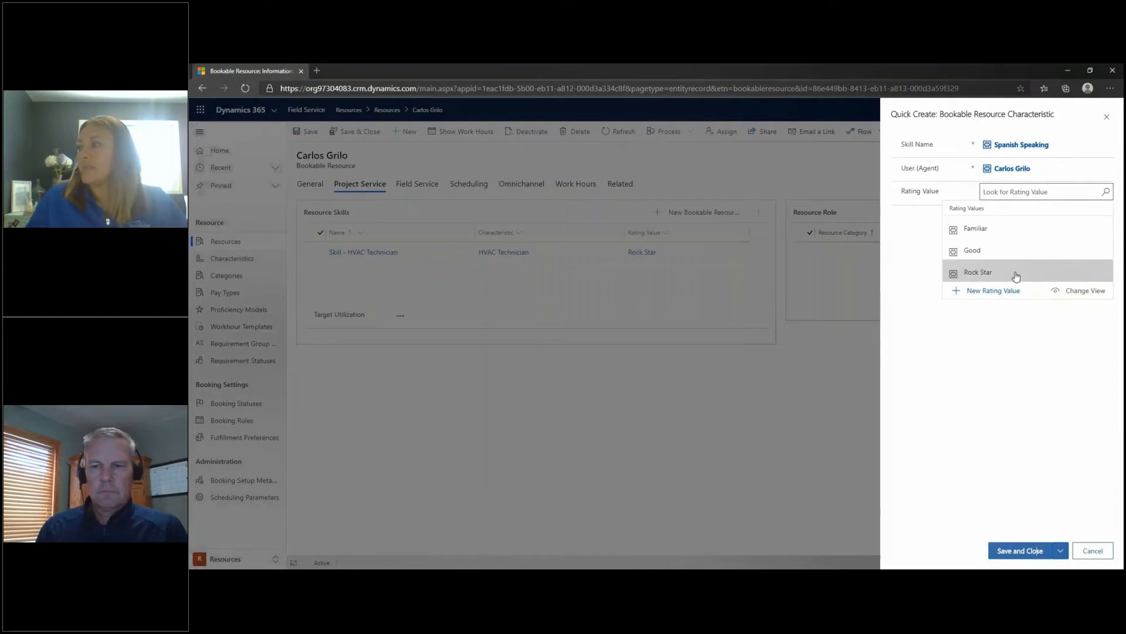
{"action": "left_click", "coordinate": [1016, 275]}
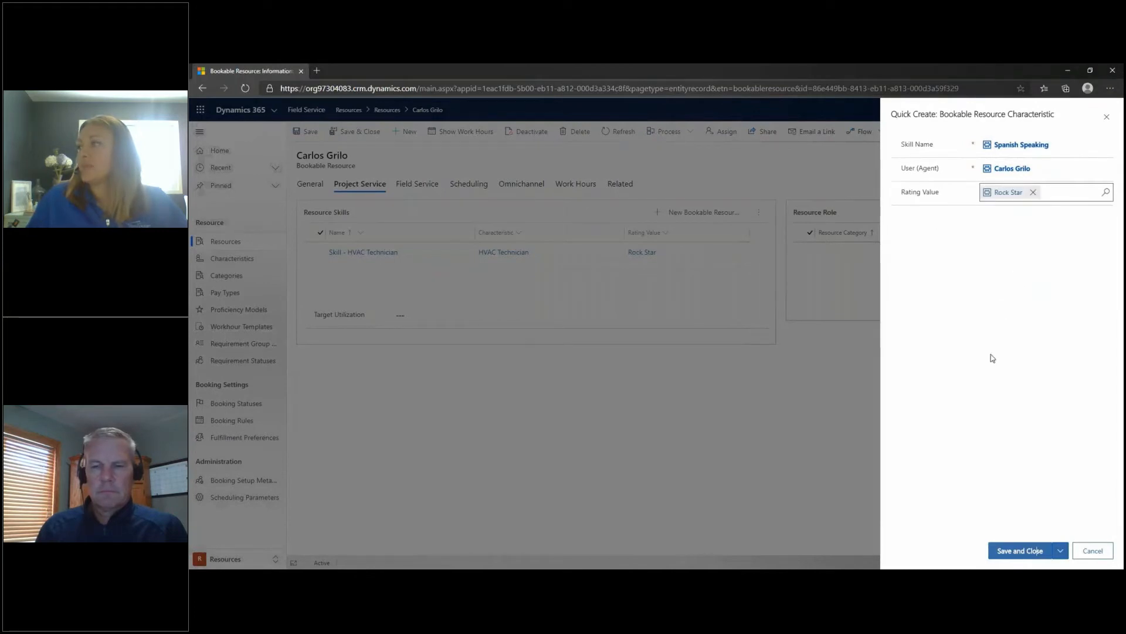
{"action": "left_click", "coordinate": [1062, 554]}
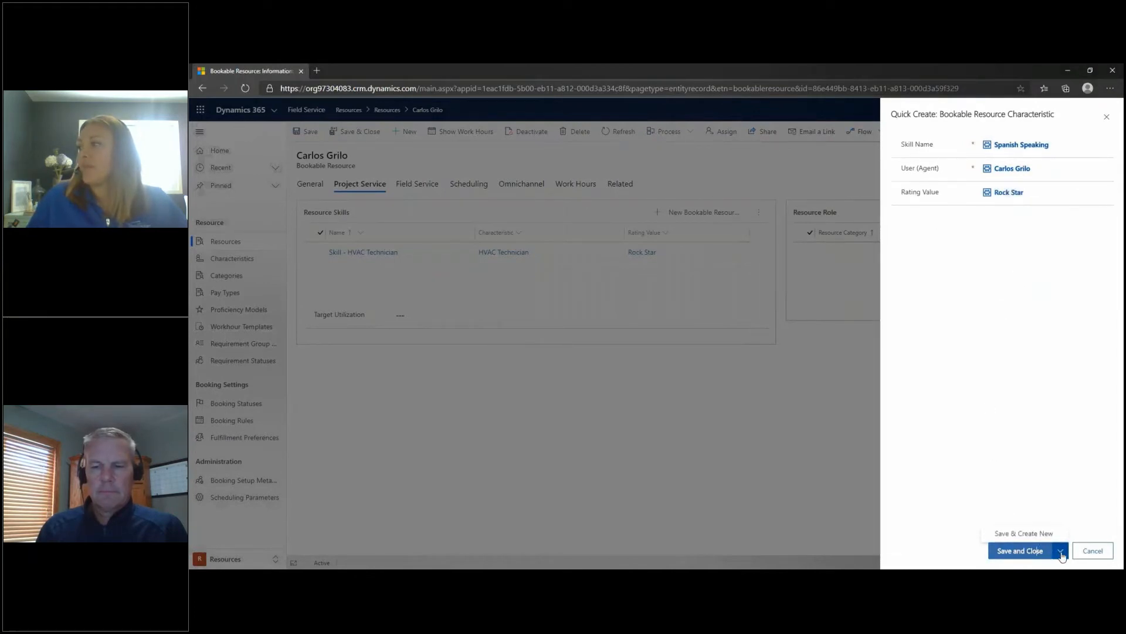
{"action": "left_click", "coordinate": [1030, 550]}
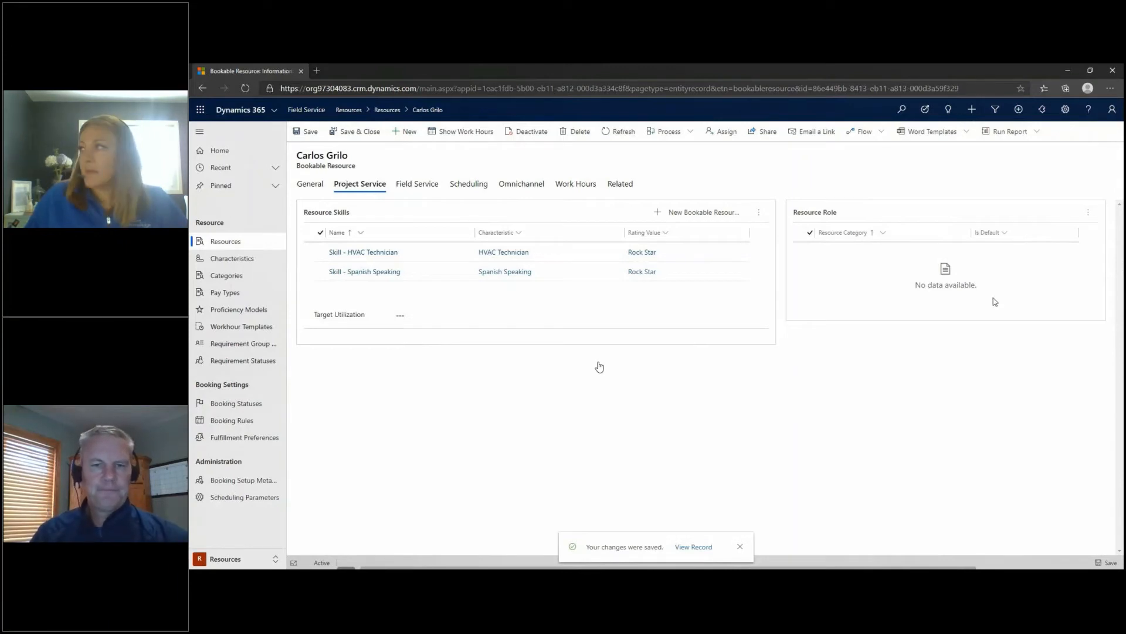
- Assign the resource a role in the Job Supervisor category, name it HVAC Job Supervisor, and save it
{"action": "left_click", "coordinate": [1088, 216]}
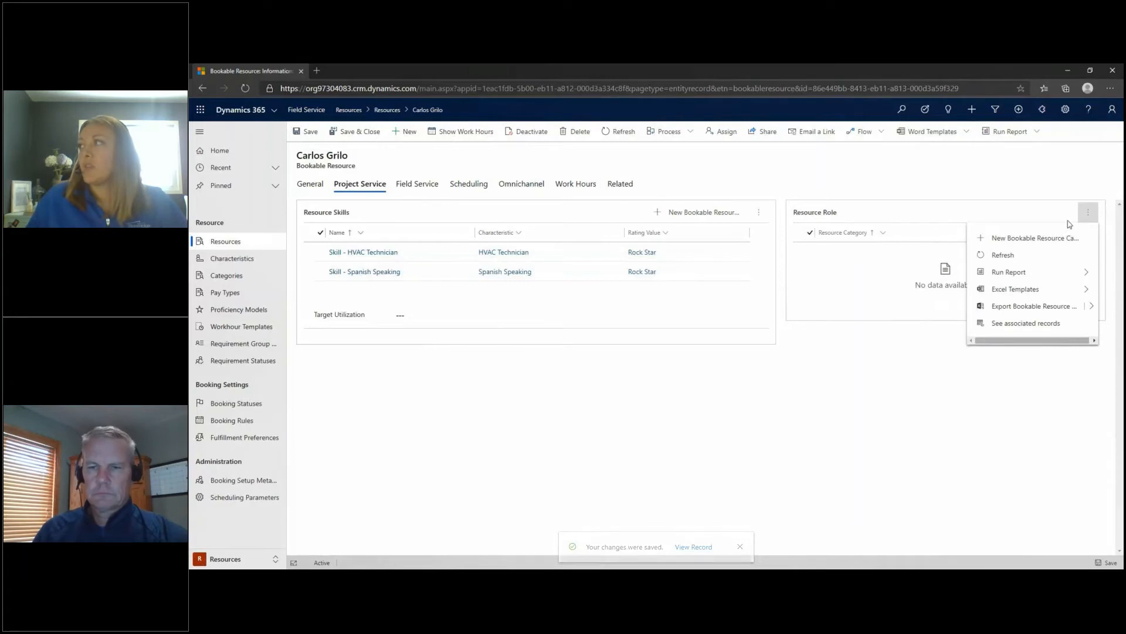
{"action": "left_click", "coordinate": [1056, 245]}
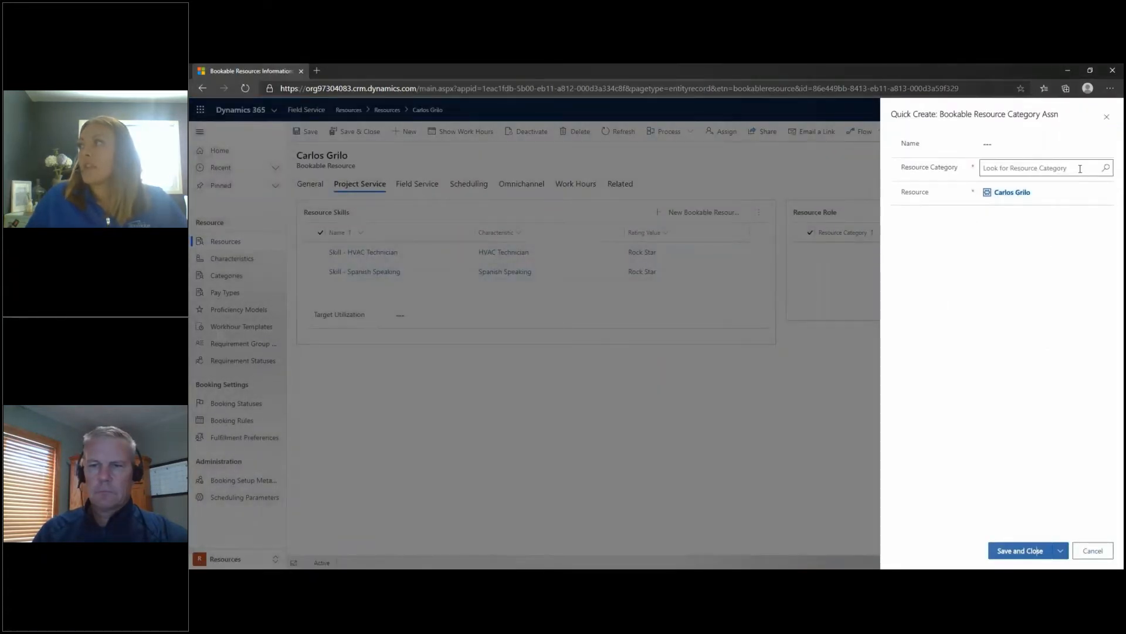
{"action": "left_click", "coordinate": [1108, 169]}
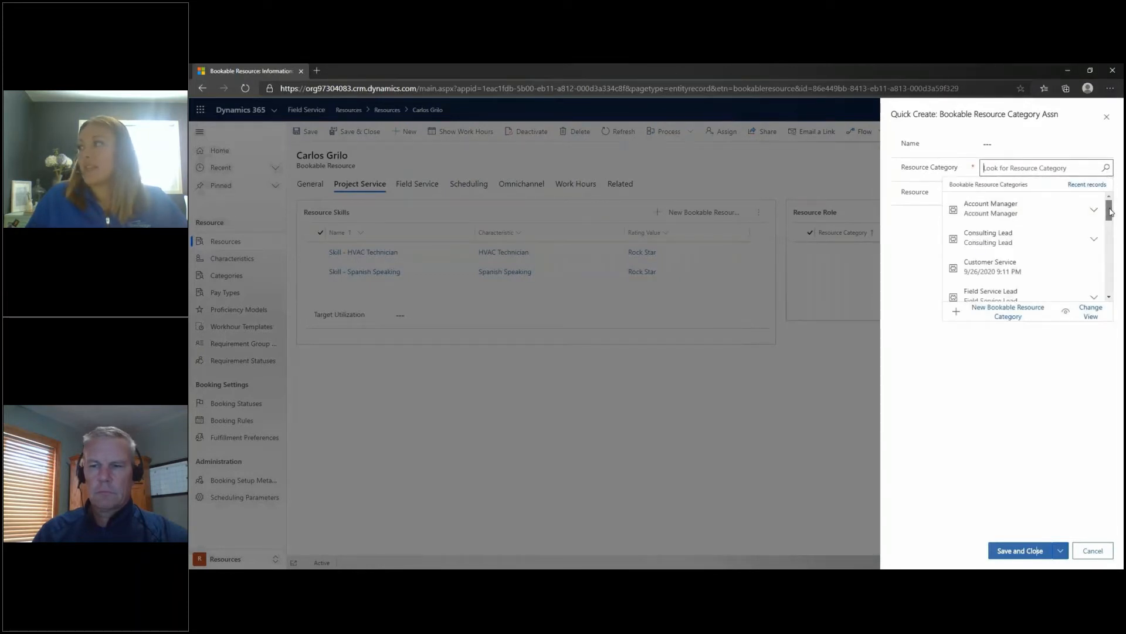
{"action": "left_click_drag", "start_coordinate": [1111, 213], "coordinate": [1114, 238]}
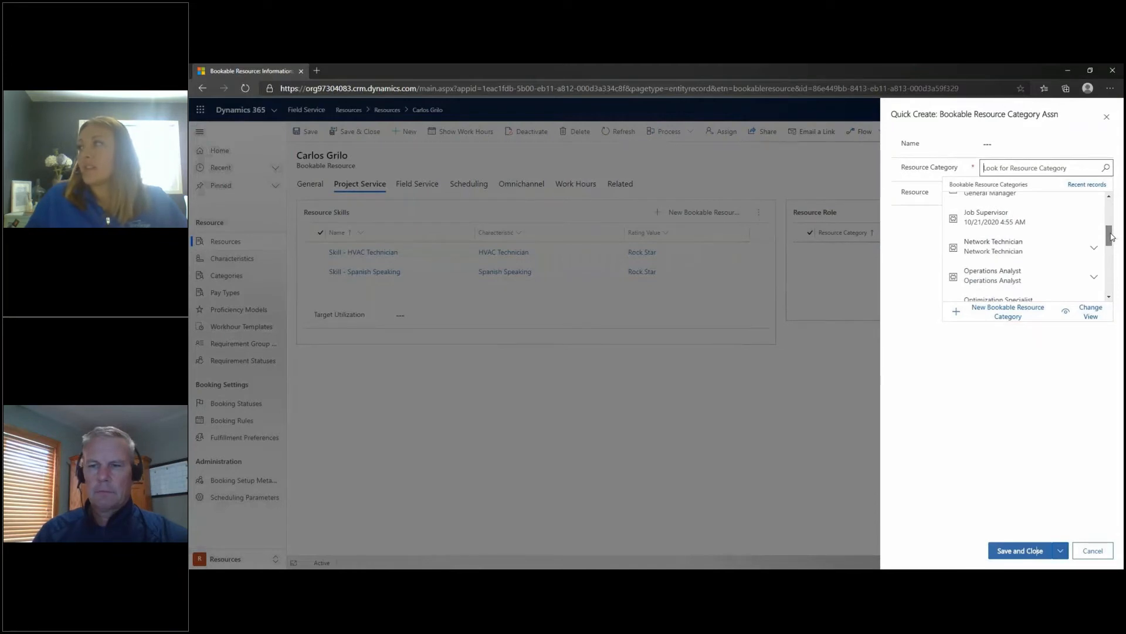
{"action": "left_click", "coordinate": [979, 220]}
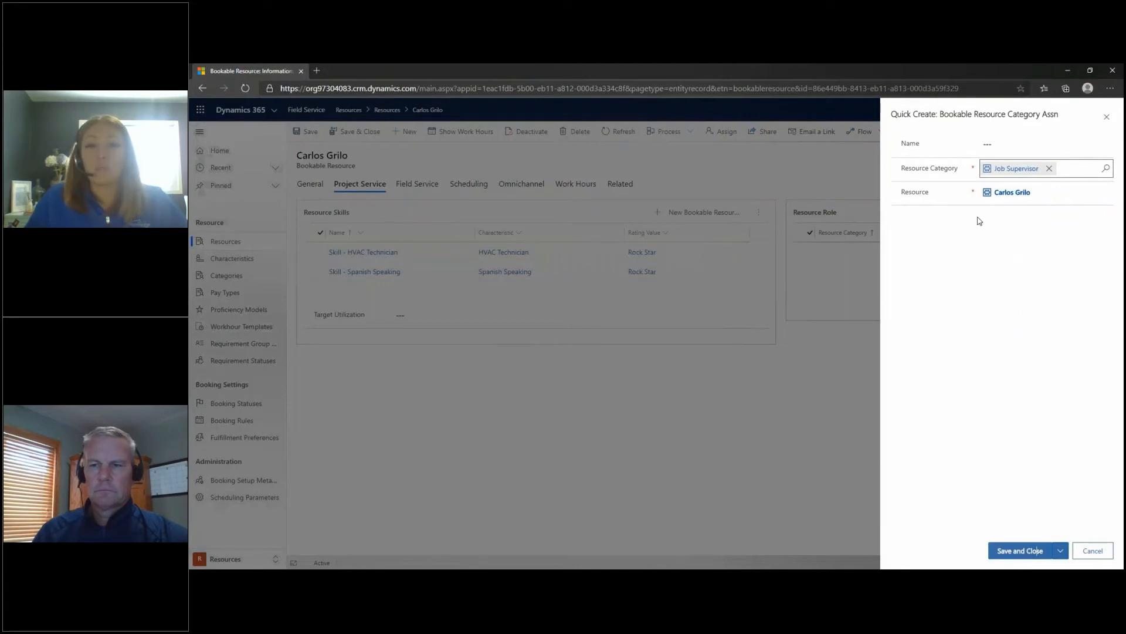
{"action": "left_click", "coordinate": [998, 145]}
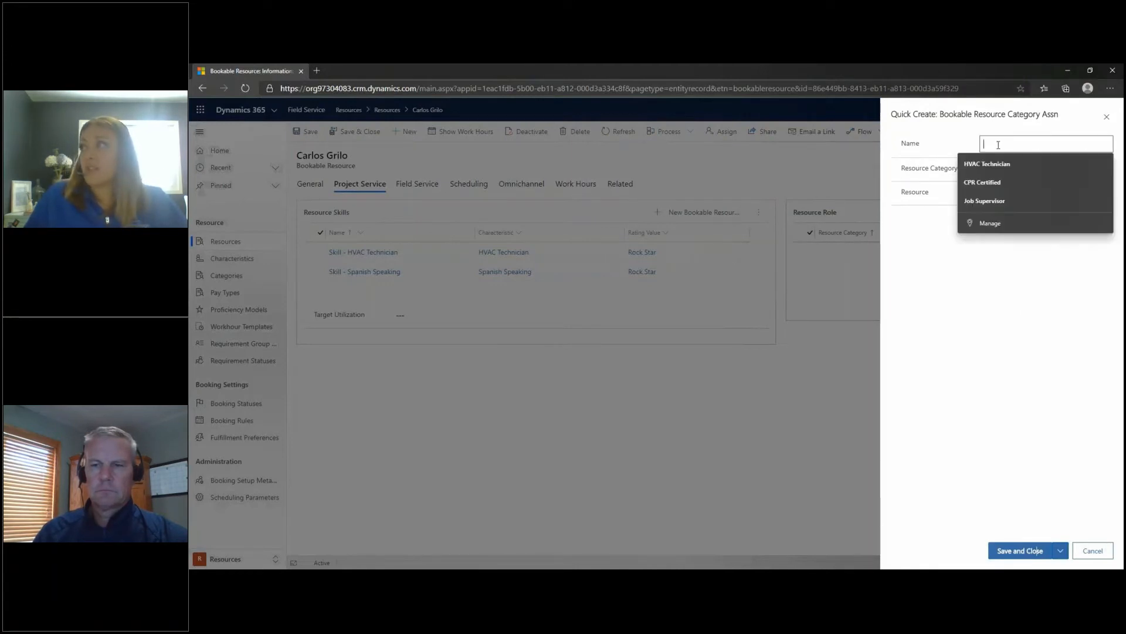
{"action": "type", "text": "H"}
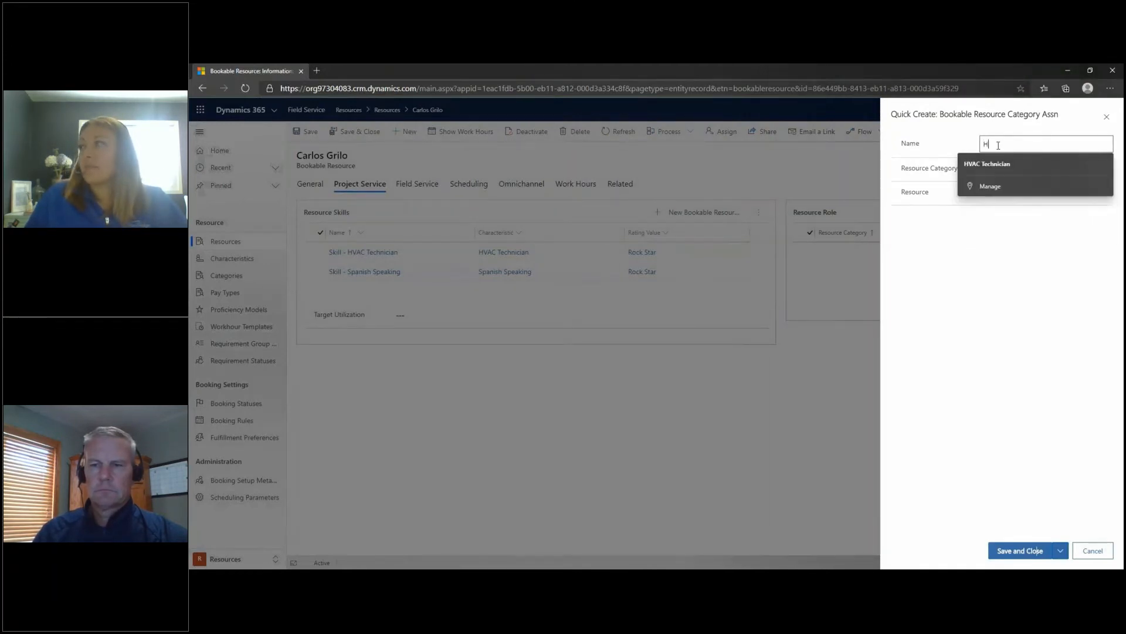
{"action": "type", "text": "VAC Job Supervisor"}
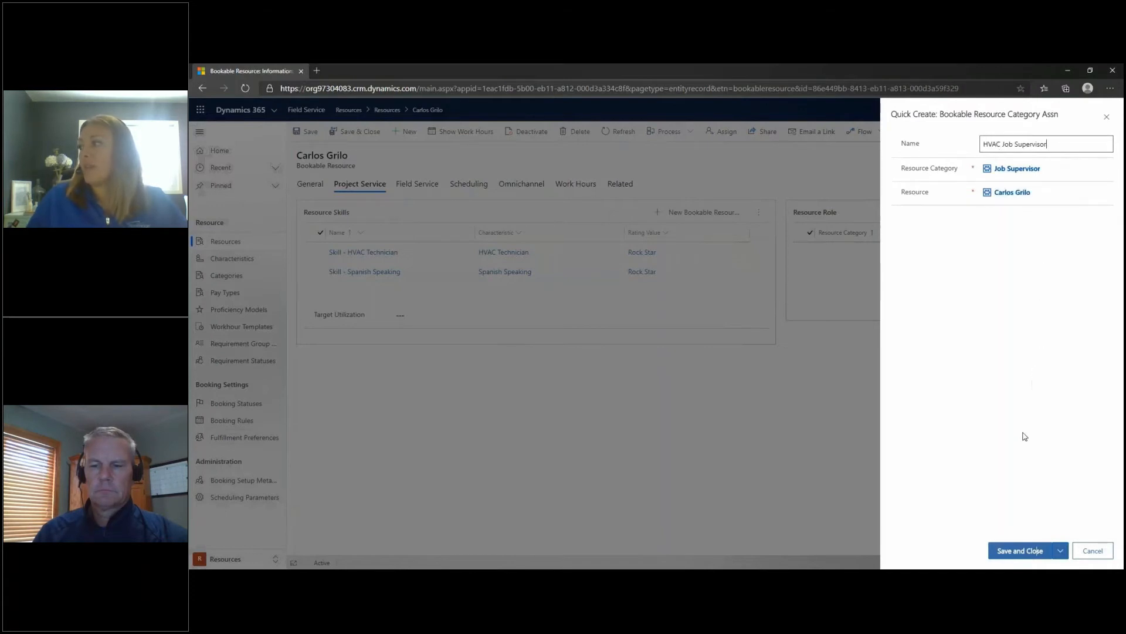
{"action": "left_click", "coordinate": [1015, 552]}
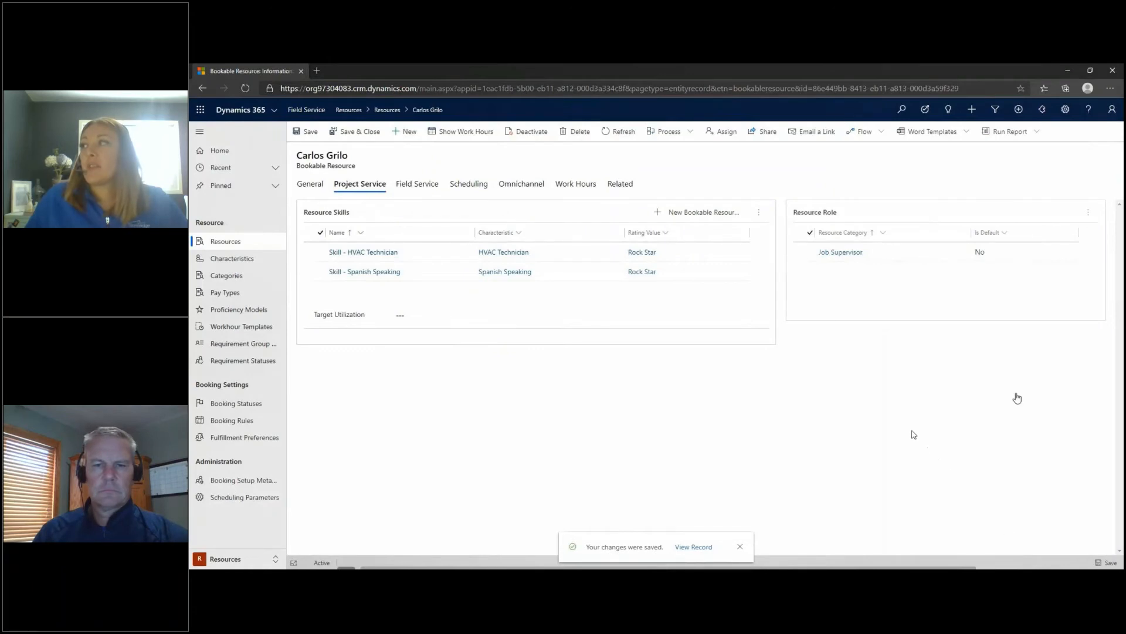
- Set the Job Supervisor role assignment as the resource's default role, then save and close it
{"action": "double_click", "coordinate": [999, 257]}
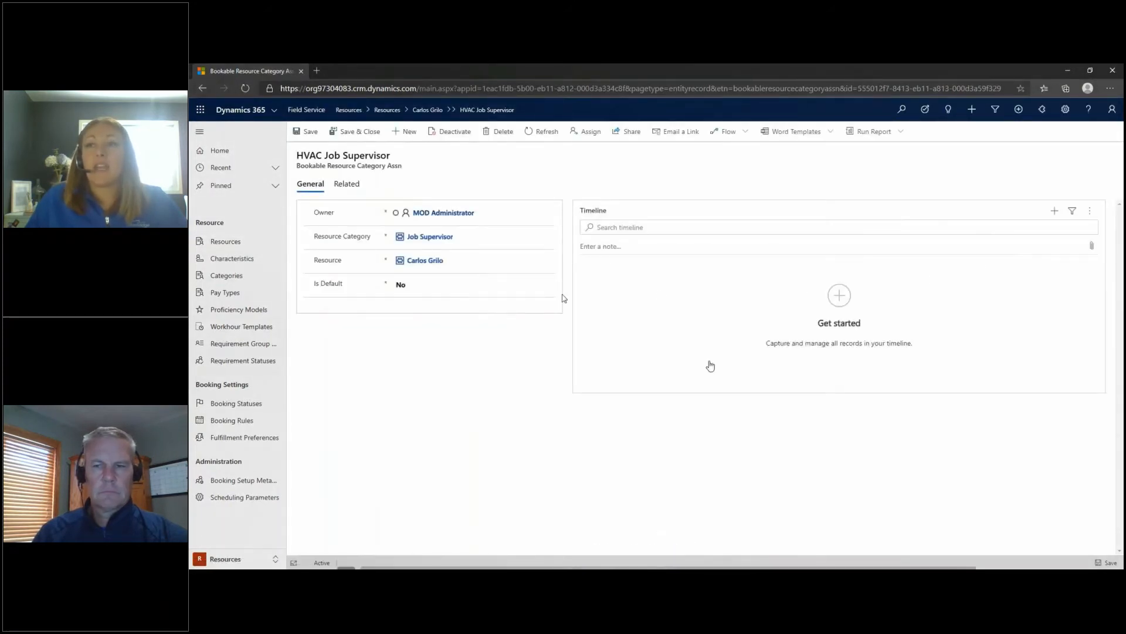
{"action": "left_click", "coordinate": [433, 289]}
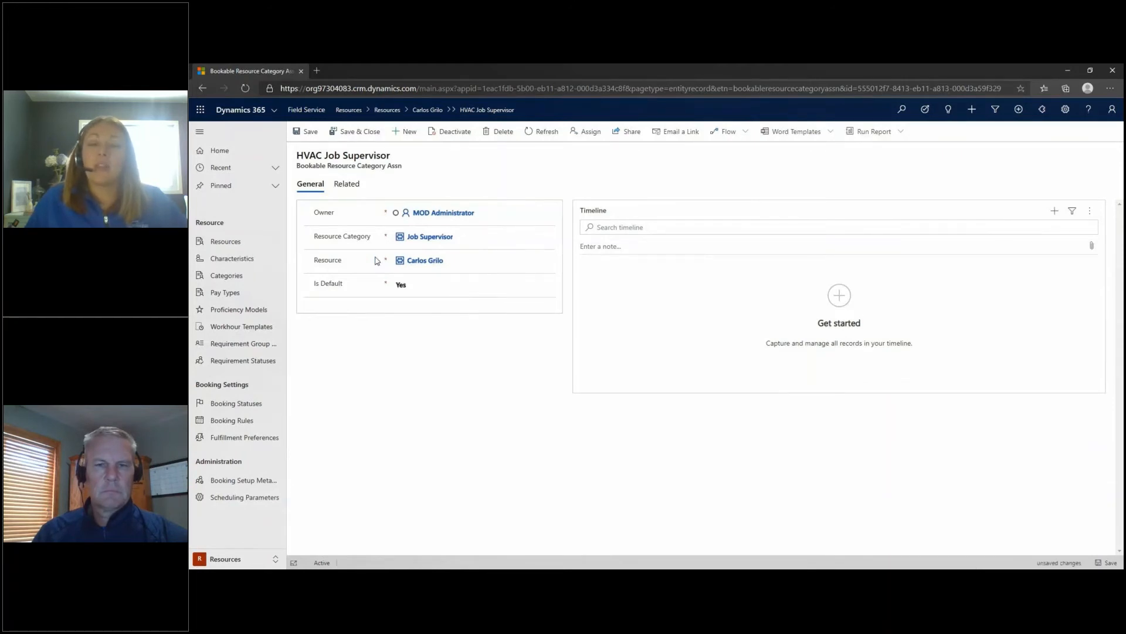
{"action": "left_click", "coordinate": [348, 132]}
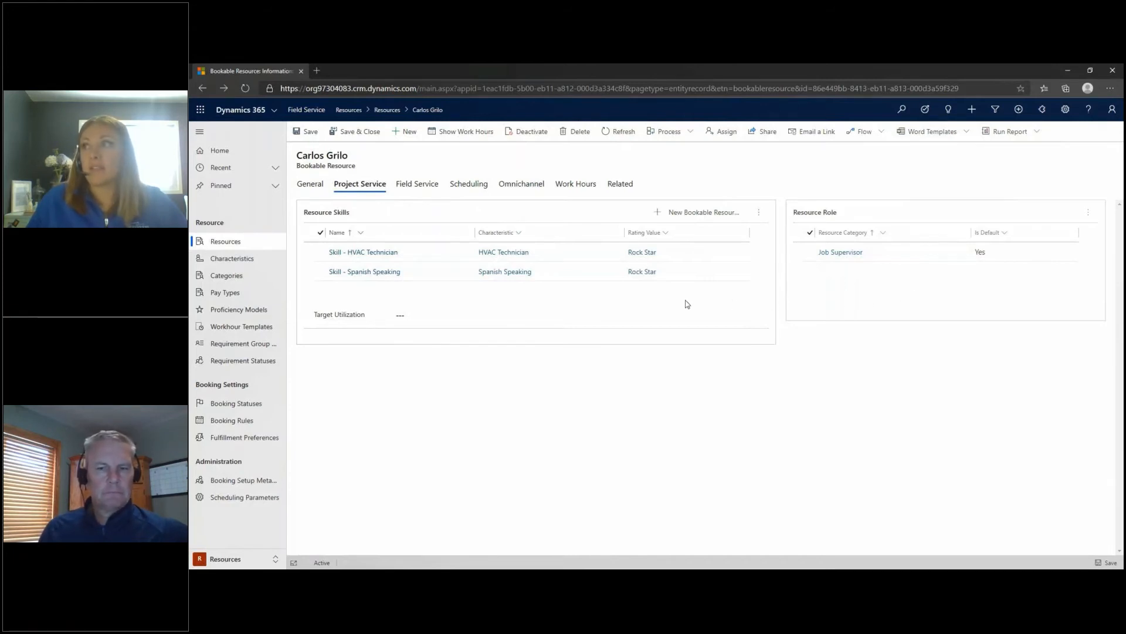
- Delete all events in the existing recurring working-hours series from the resource's work hours calendar
{"action": "left_click", "coordinate": [569, 189]}
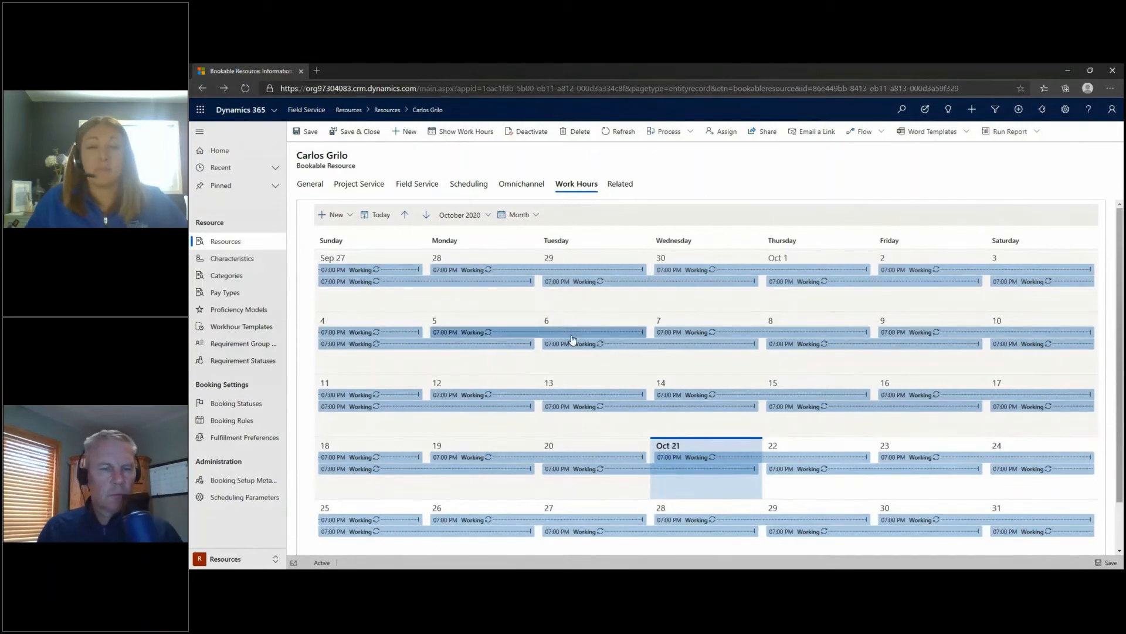
{"action": "left_click", "coordinate": [573, 334]}
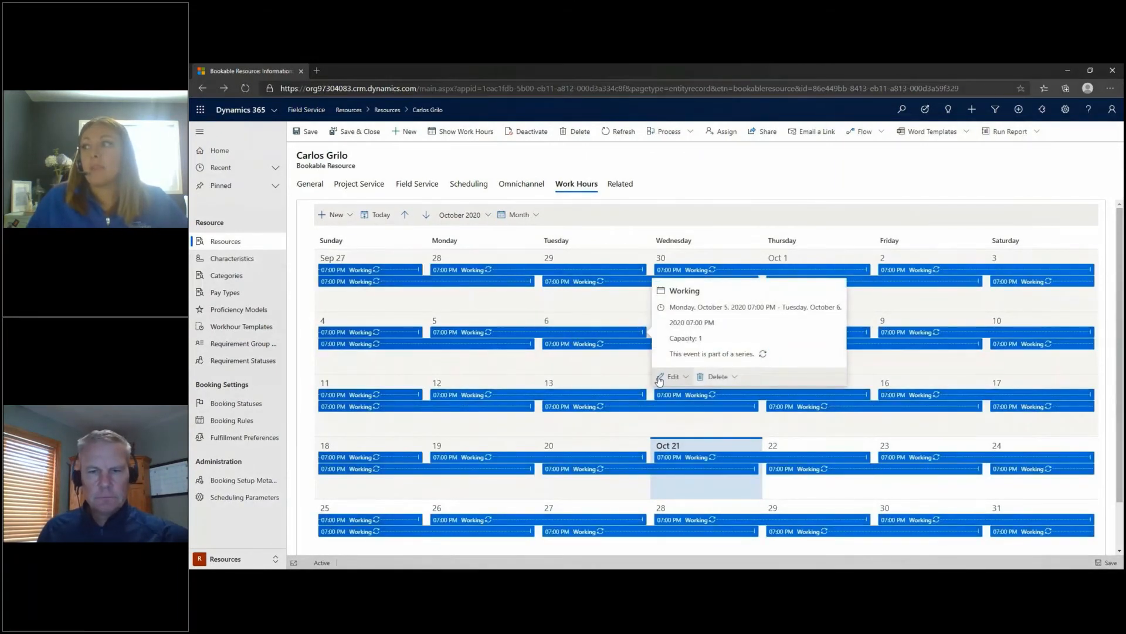
{"action": "left_click", "coordinate": [734, 378]}
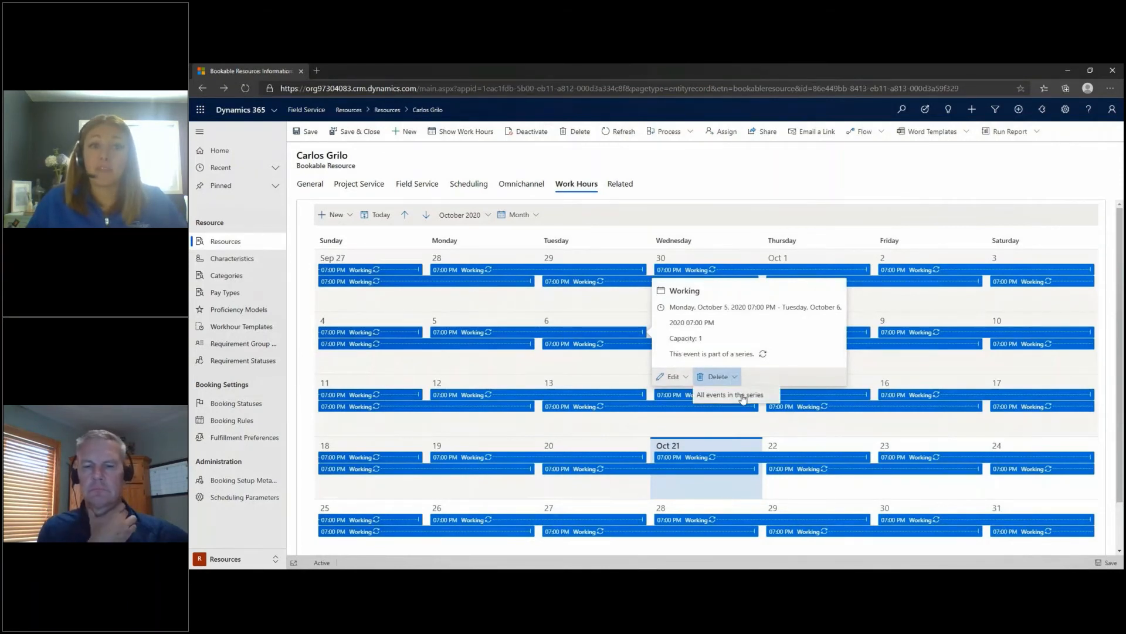
{"action": "left_click", "coordinate": [743, 398]}
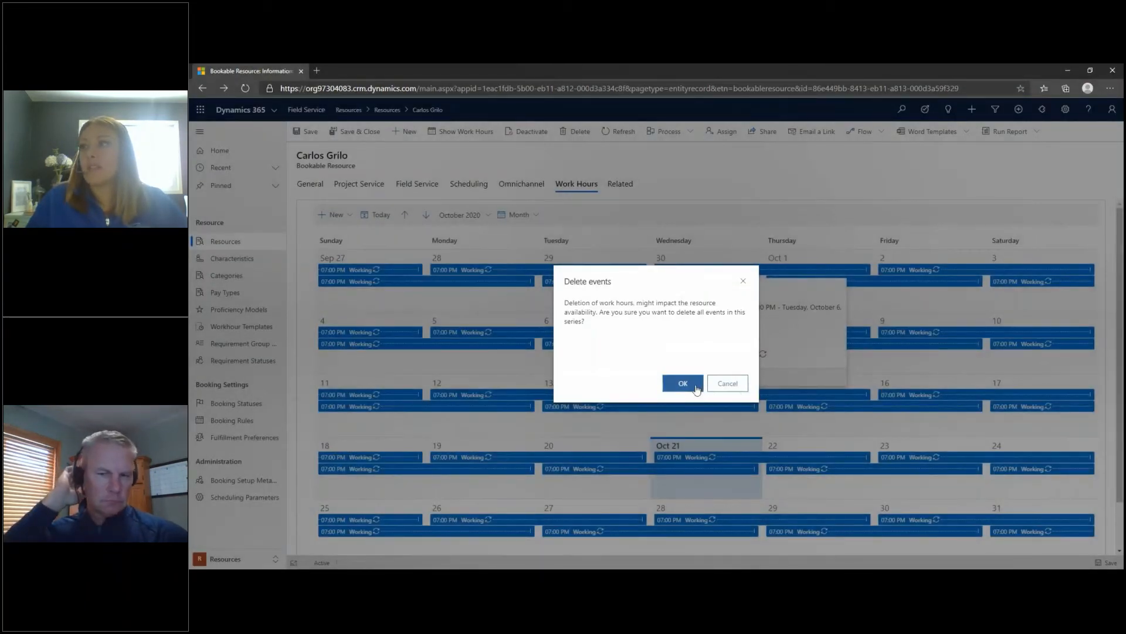
{"action": "left_click", "coordinate": [682, 385]}
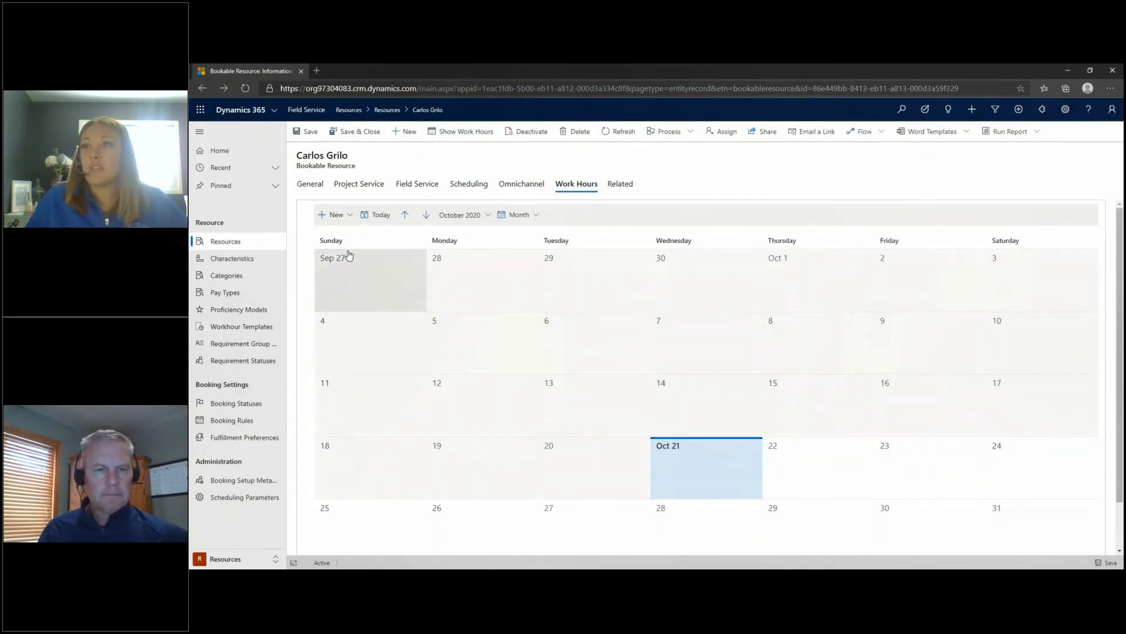
- Add working hours from 08:00 AM to 05:00 PM repeating every week Monday to Friday, observing business closures, and save them
{"action": "left_click", "coordinate": [350, 216]}
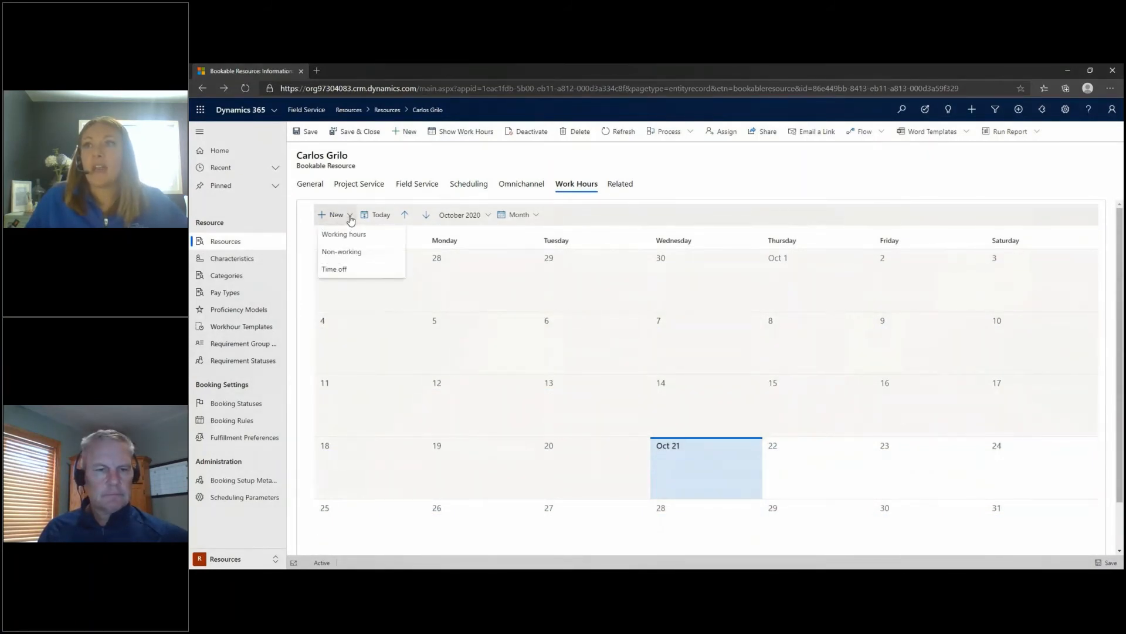
{"action": "left_click", "coordinate": [356, 235]}
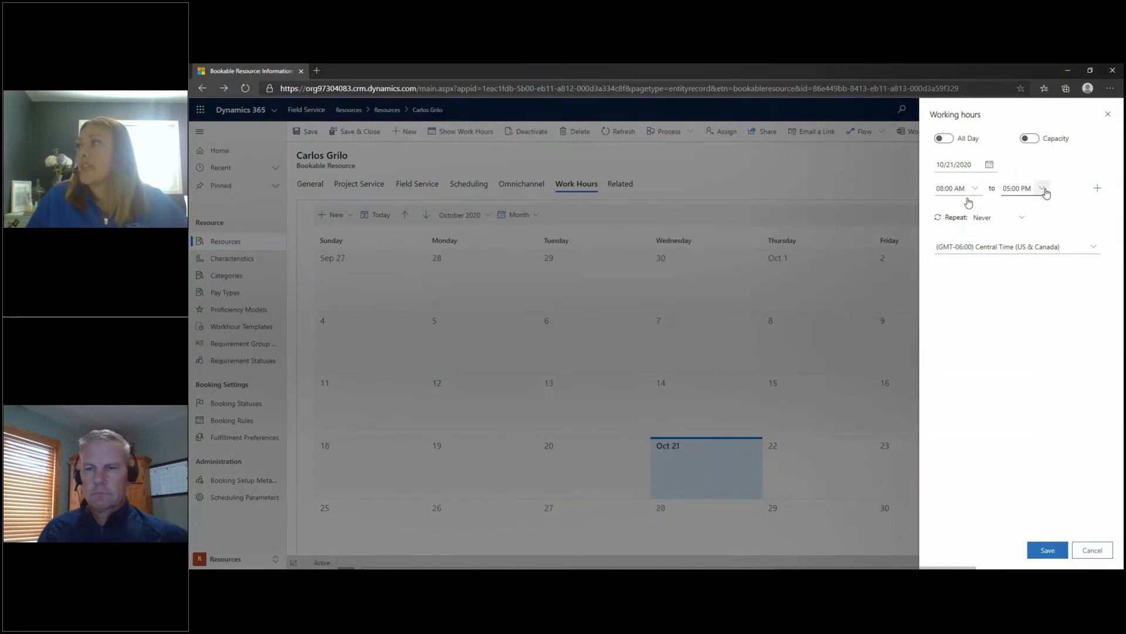
{"action": "left_click", "coordinate": [1022, 218]}
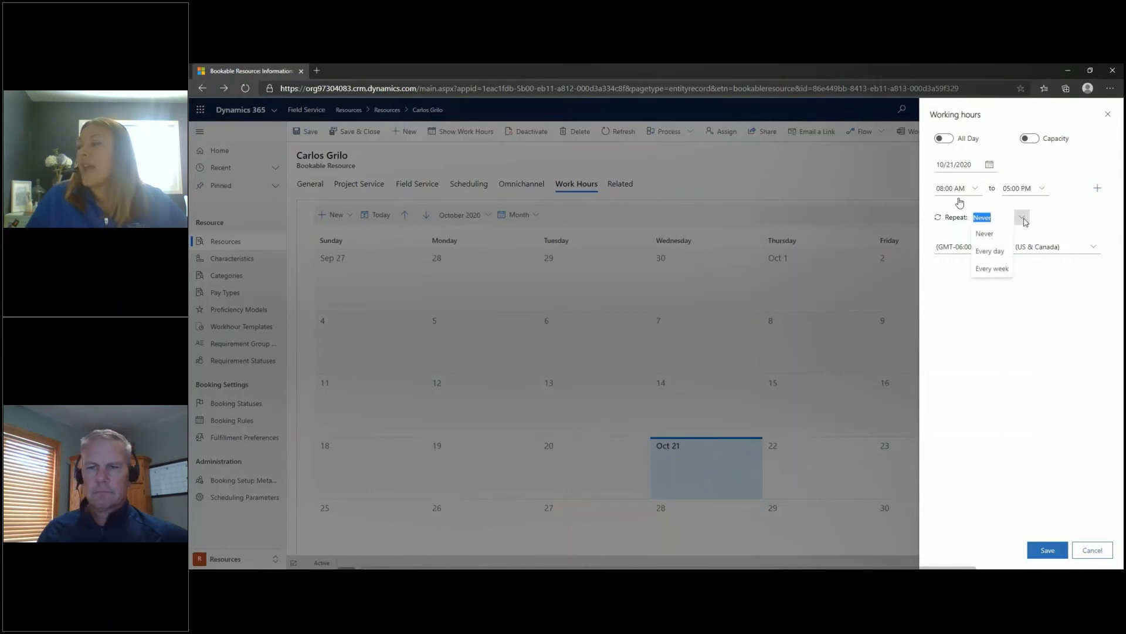
{"action": "left_click", "coordinate": [991, 253]}
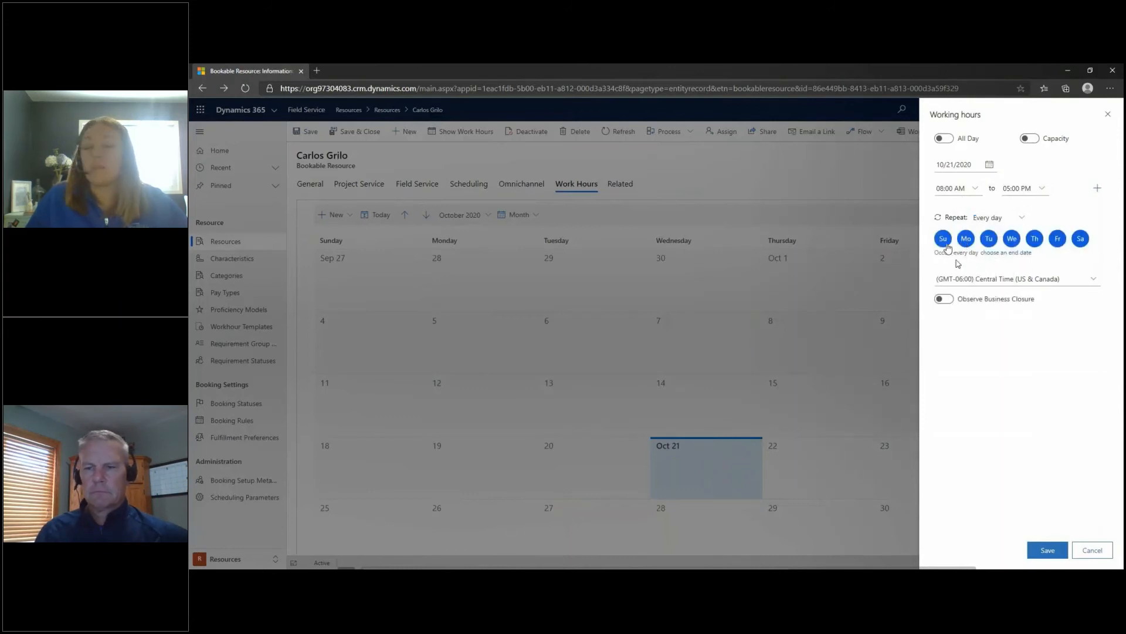
{"action": "left_click", "coordinate": [943, 240]}
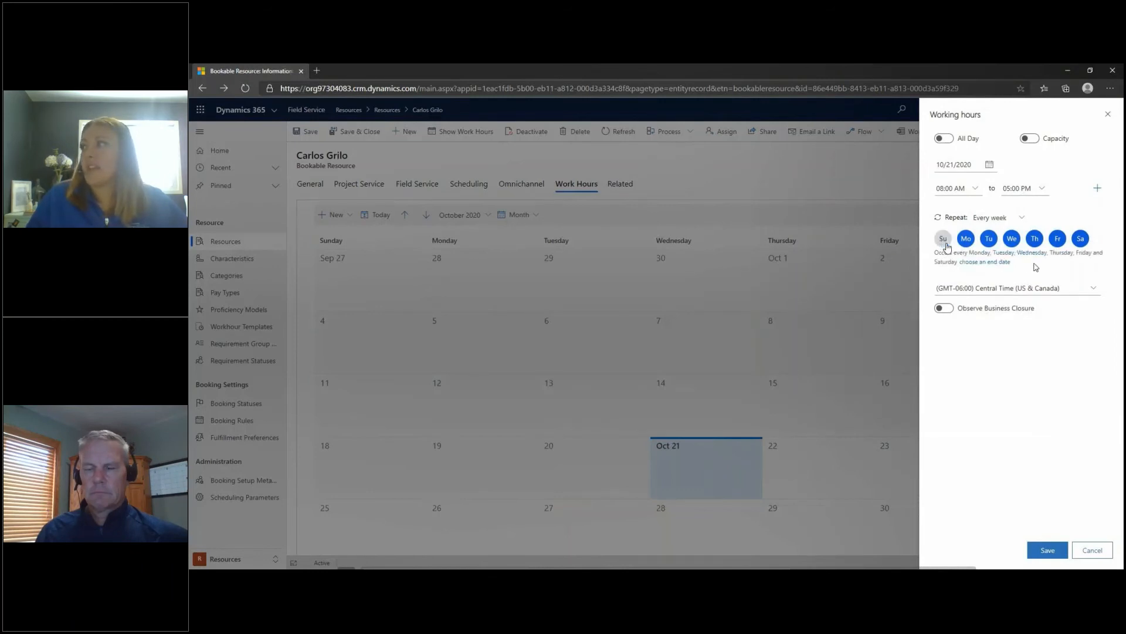
{"action": "left_click", "coordinate": [1080, 240]}
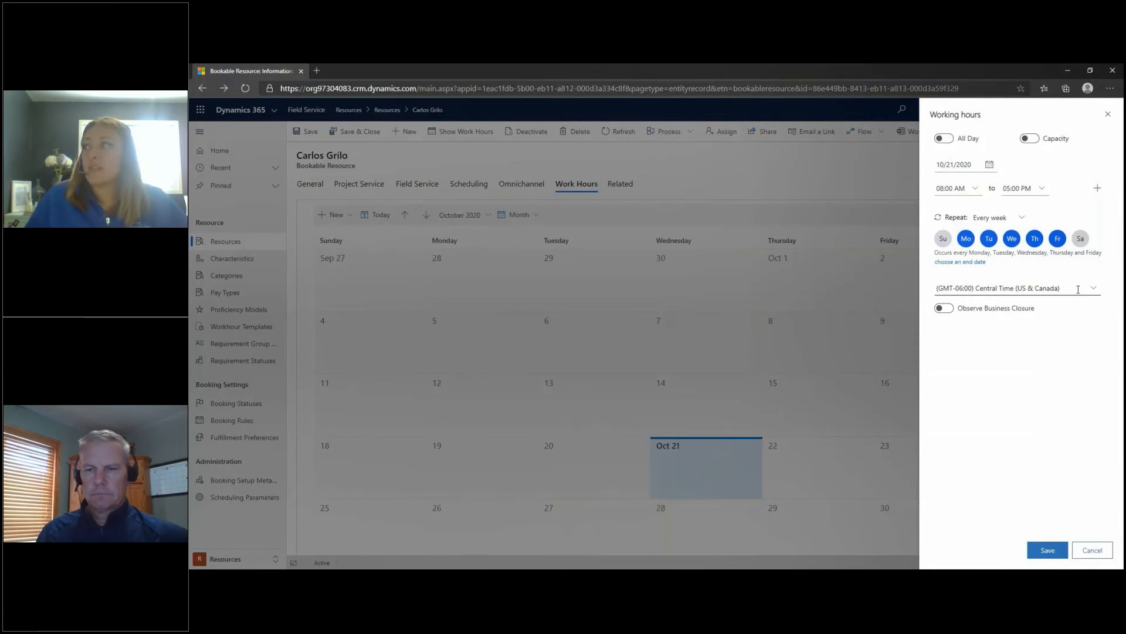
{"action": "left_click", "coordinate": [944, 309]}
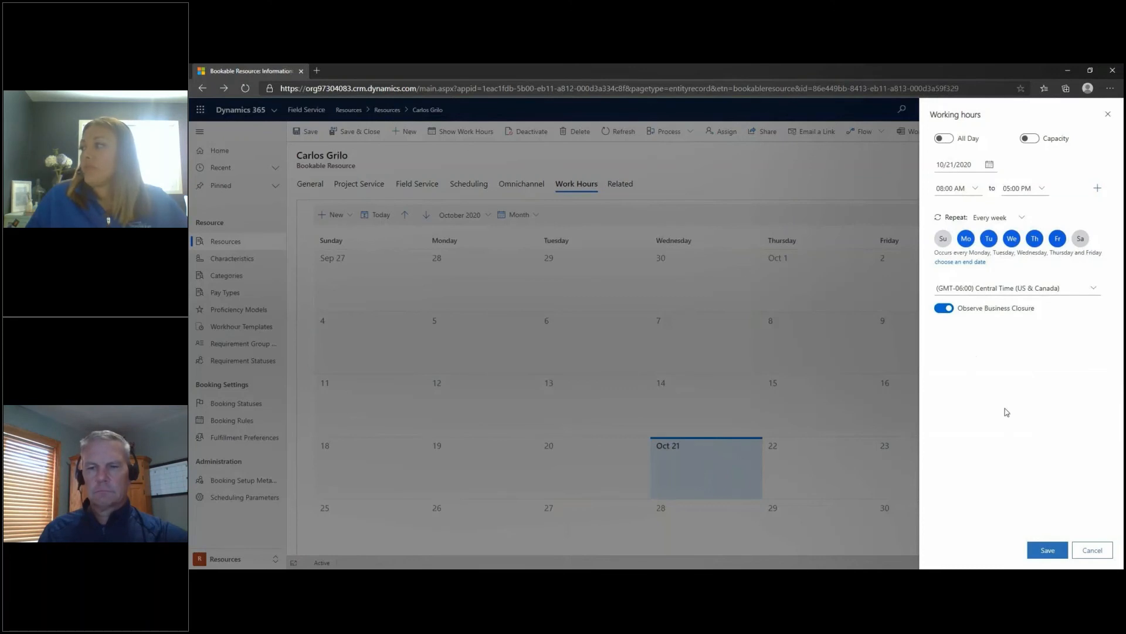
{"action": "left_click", "coordinate": [1038, 550]}
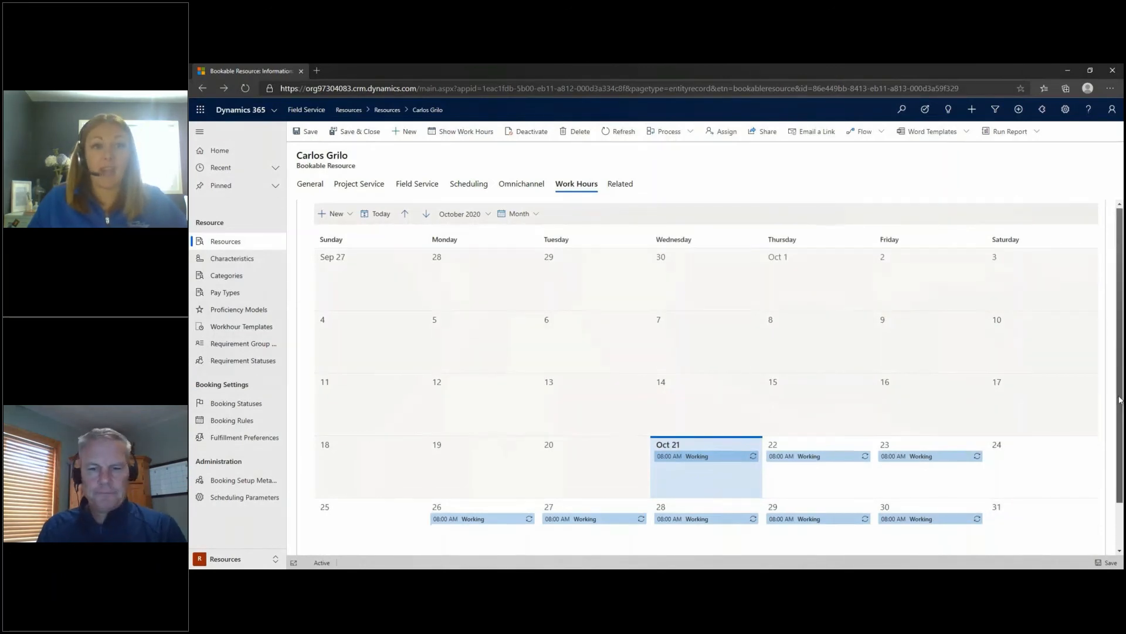
{"action": "scroll", "coordinate": [704, 515], "scroll_direction": "down", "scroll_amount": 1}
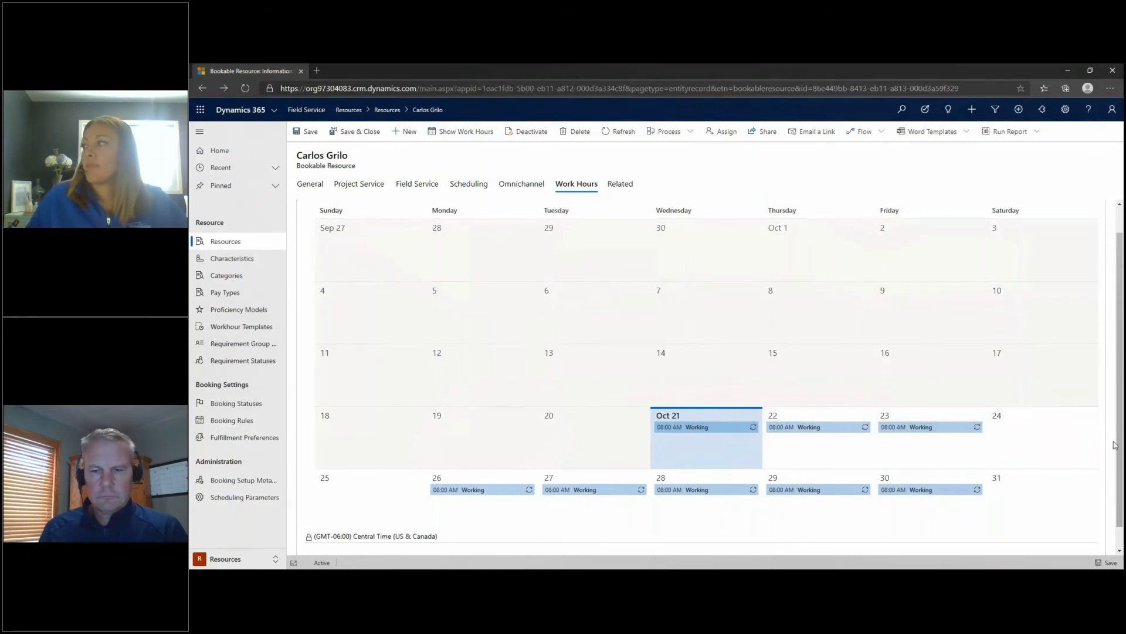
{"action": "scroll", "coordinate": [1120, 444], "scroll_direction": "up", "scroll_amount": 1}
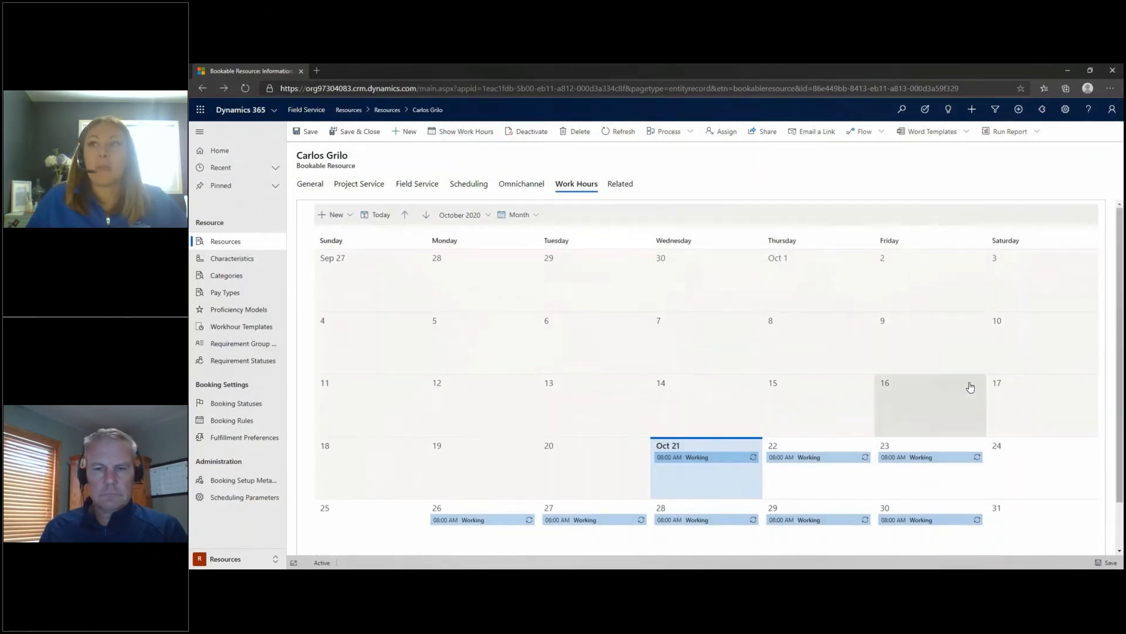
- Add all-day time off on 10/30/2020 with the reason PTO to the resource's calendar and save it
{"action": "left_click", "coordinate": [351, 215]}
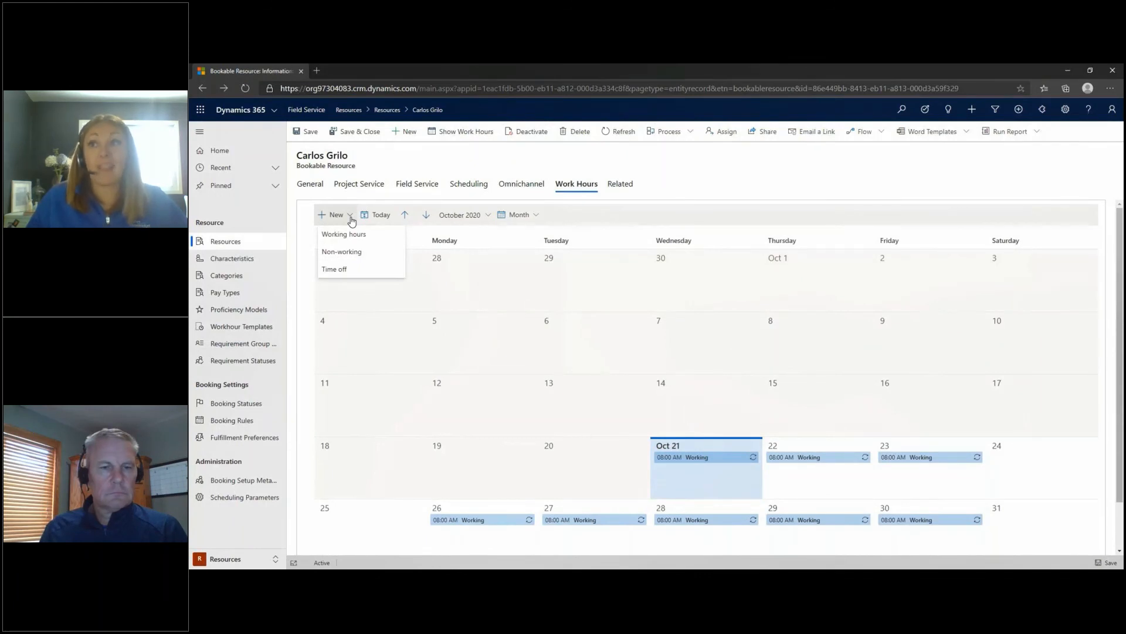
{"action": "left_click", "coordinate": [358, 273]}
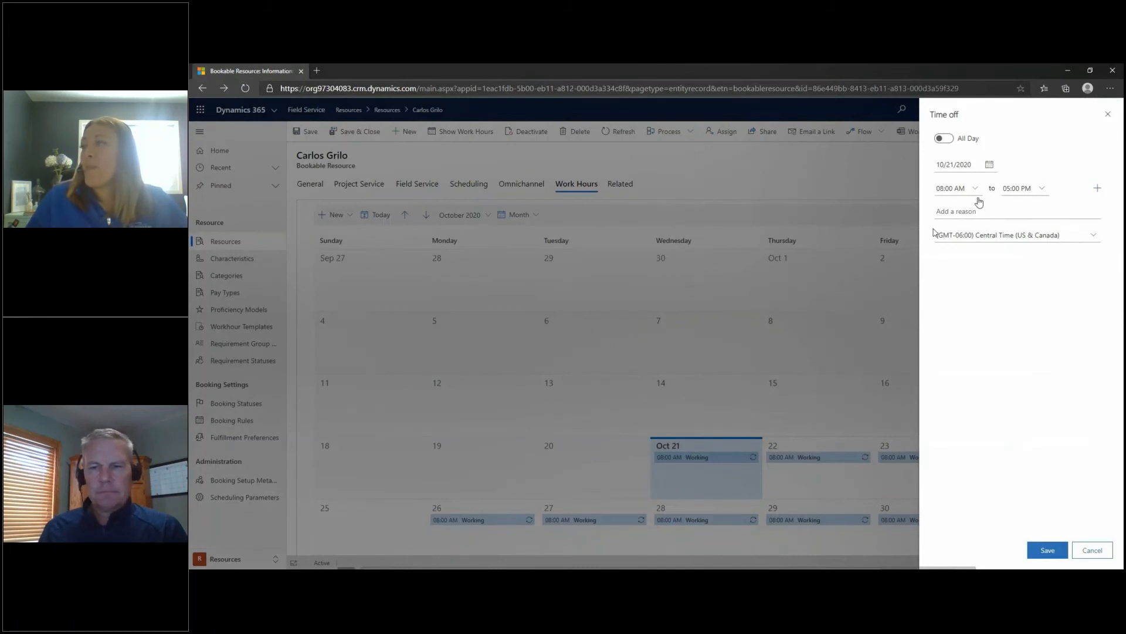
{"action": "left_click", "coordinate": [945, 139]}
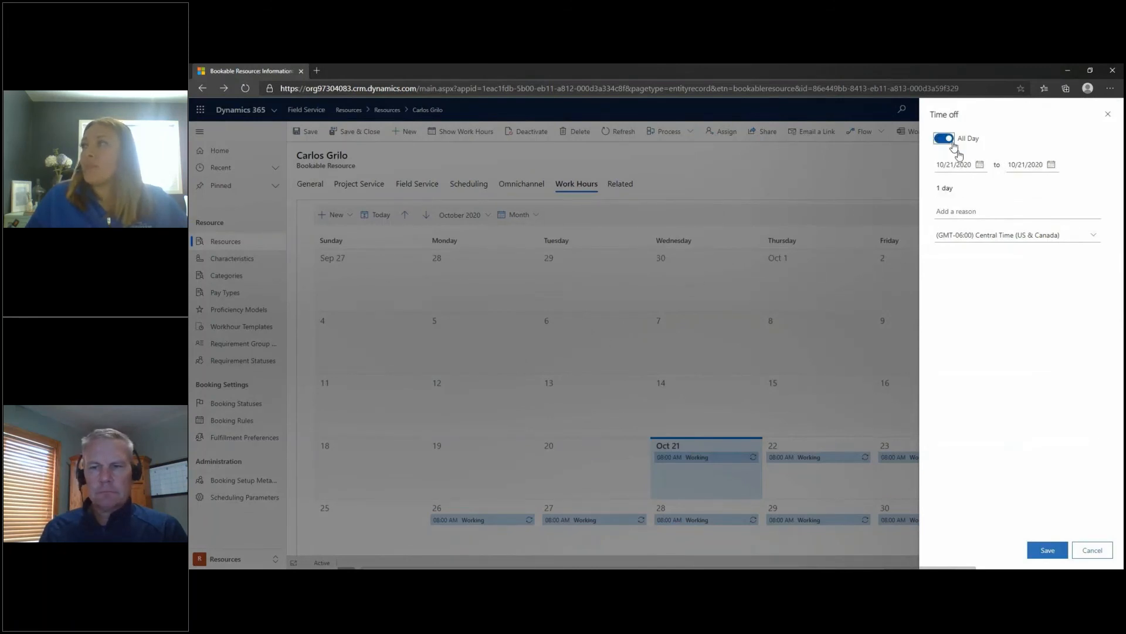
{"action": "left_click", "coordinate": [980, 166]}
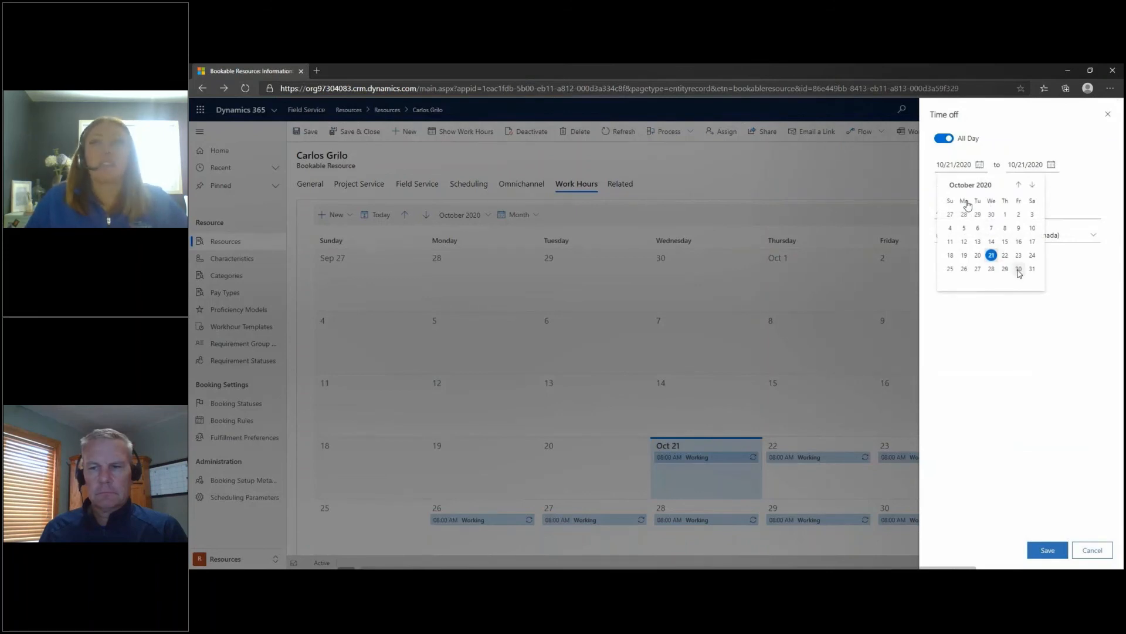
{"action": "left_click", "coordinate": [1019, 269]}
{"action": "left_click", "coordinate": [954, 213]}
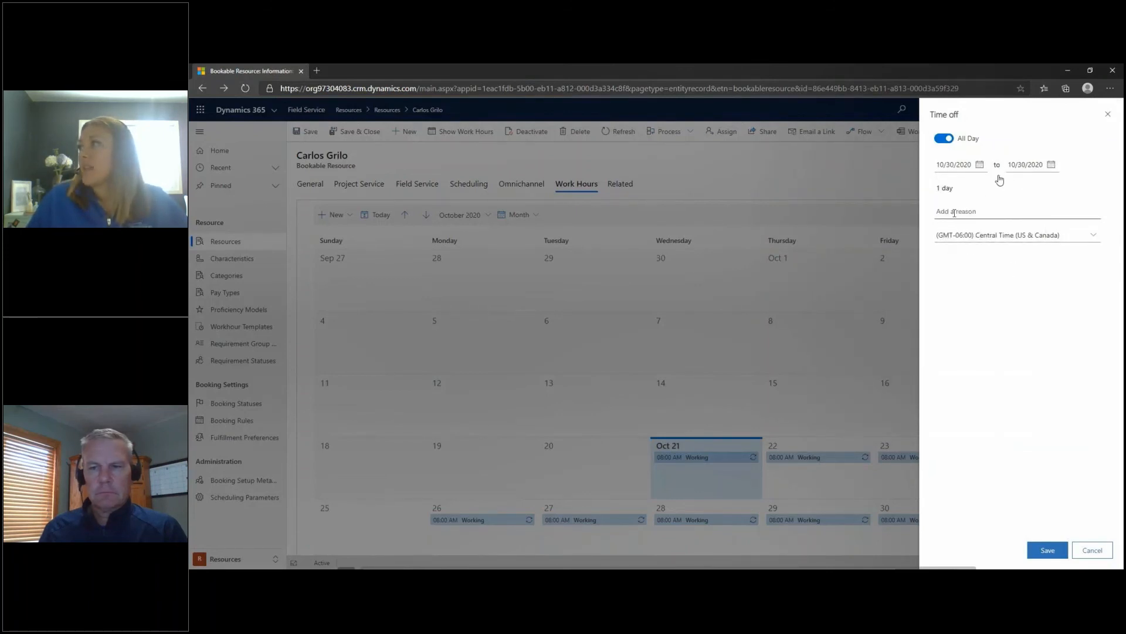
{"action": "type", "text": "PTO"}
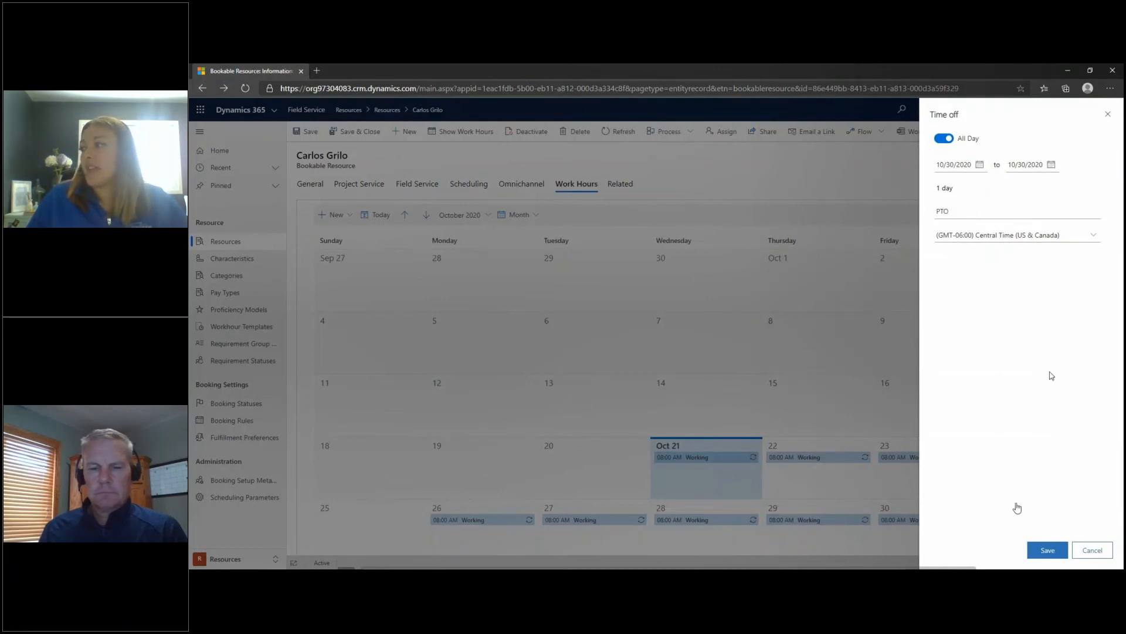
{"action": "left_click", "coordinate": [1044, 549]}
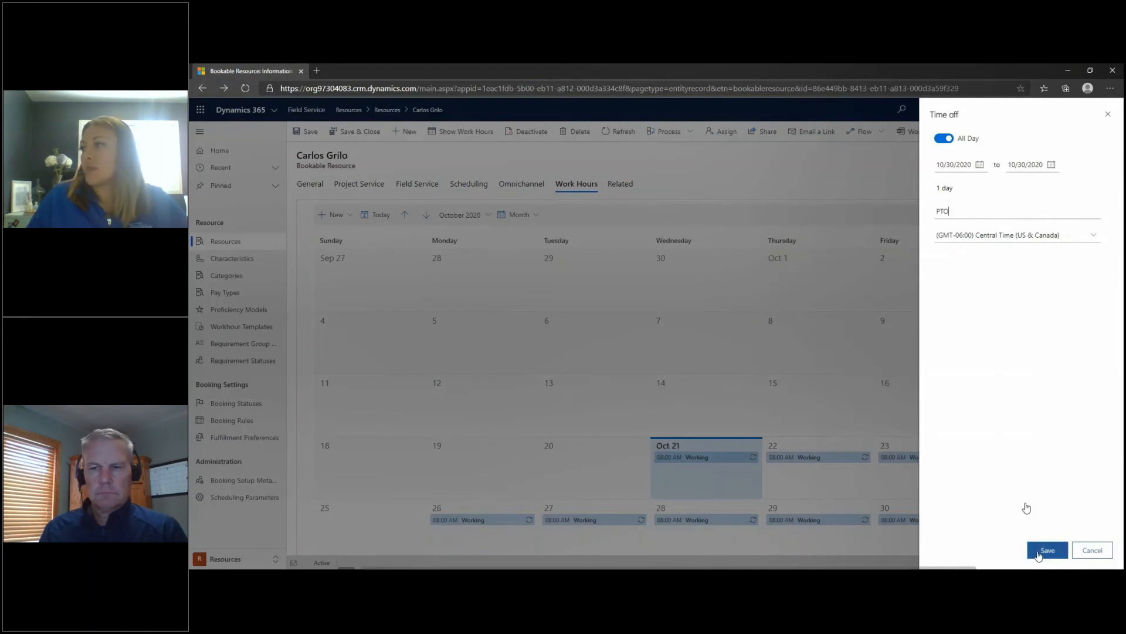